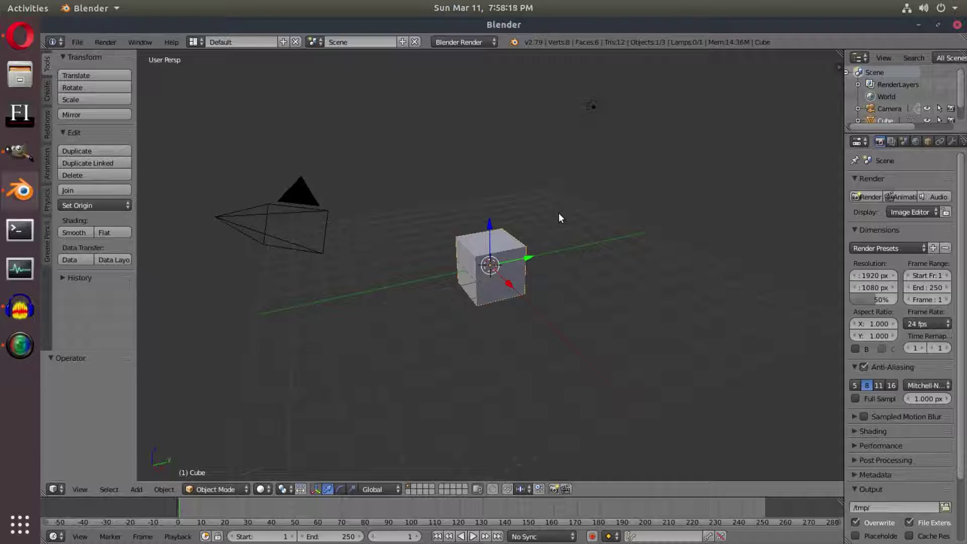
Step: Add a plane to the scene and scale it up about 10.7 times to form the ground beneath the cube
key("shift+a")
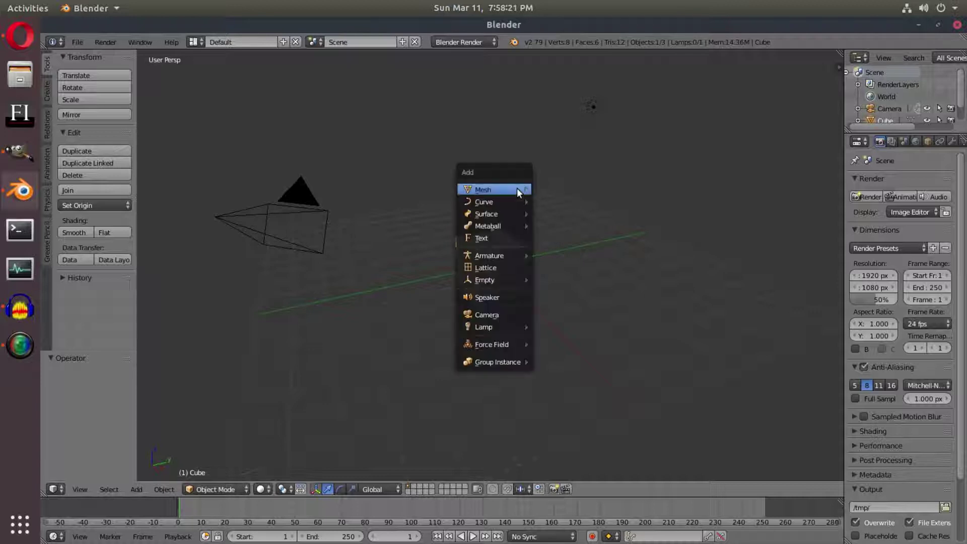
left_click(48, 92)
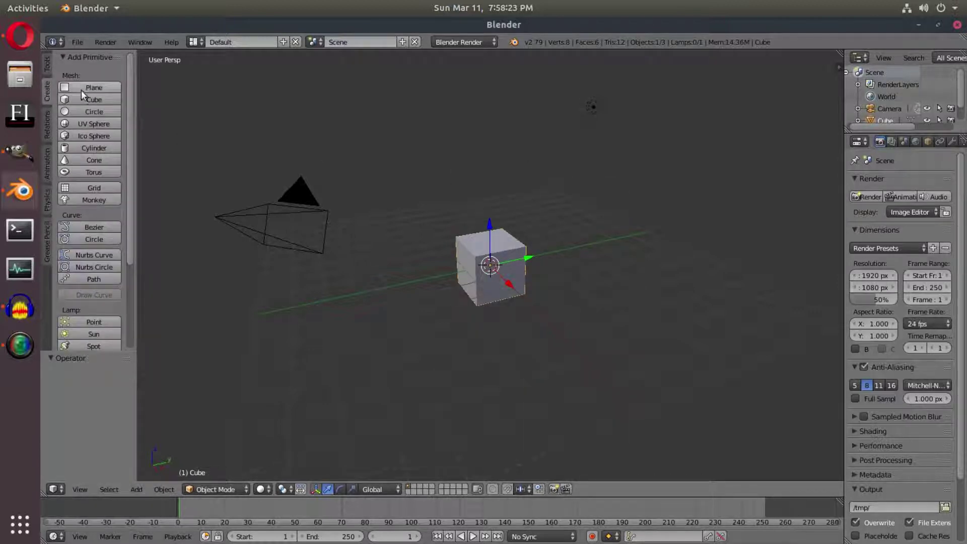
scroll(85, 103, "down", 3)
scroll(95, 100, "up", 3)
left_click(103, 89)
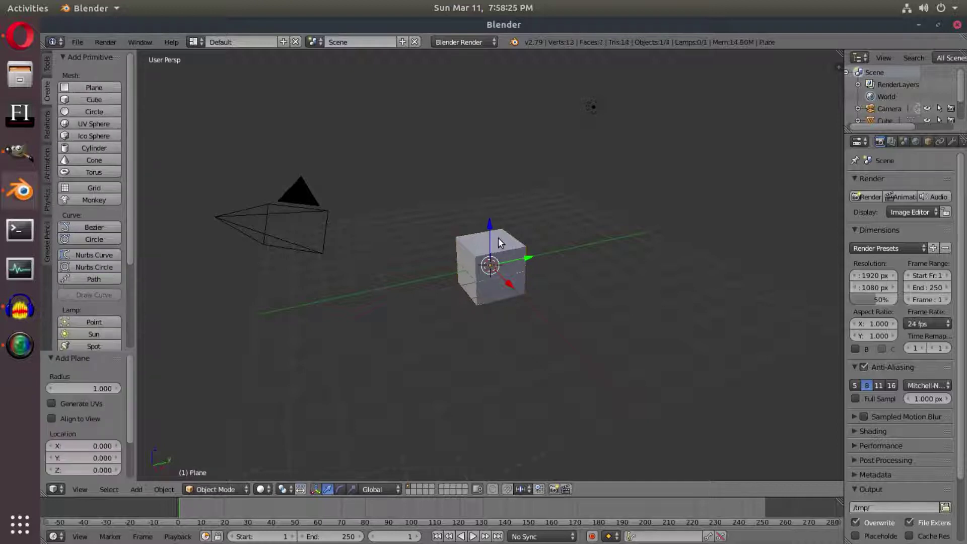
key("s")
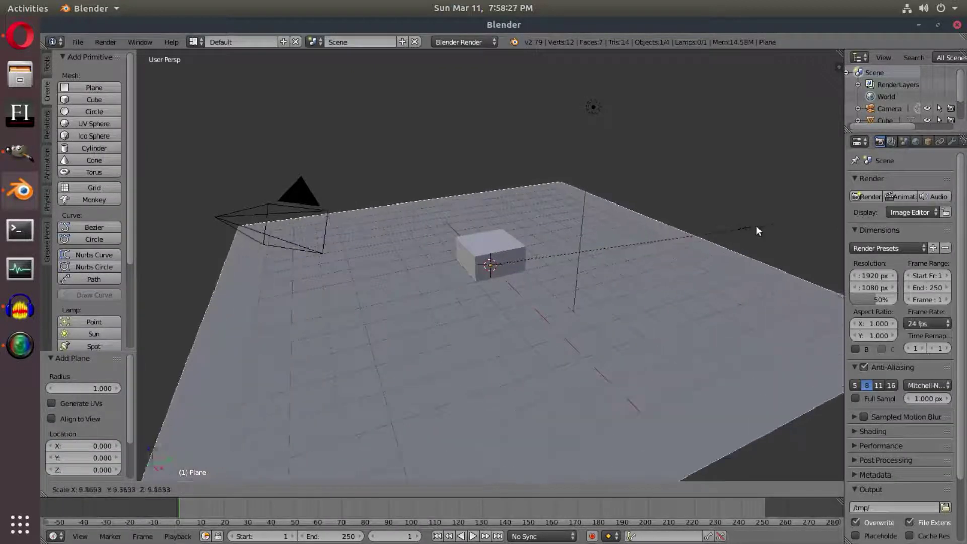
left_click(759, 242)
middle_click_drag(500, 219, 556, 263)
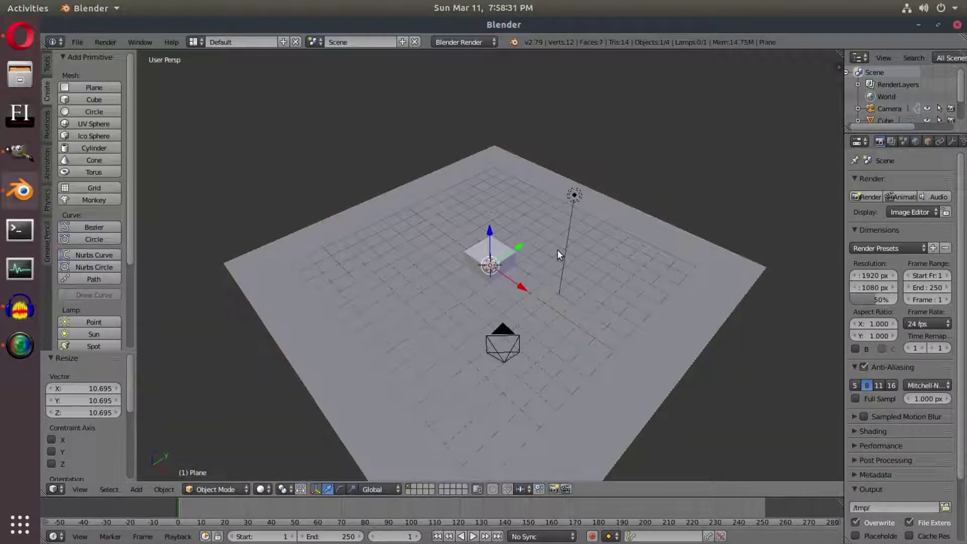
Step: Reframe the cube in the camera view by rotating the camera about 13.1° around its local X axis and lowering it about 1.7 units
key("KP_0")
right_click(563, 165)
key("g")
left_click(545, 145)
key("r")
key("x")
key("x")
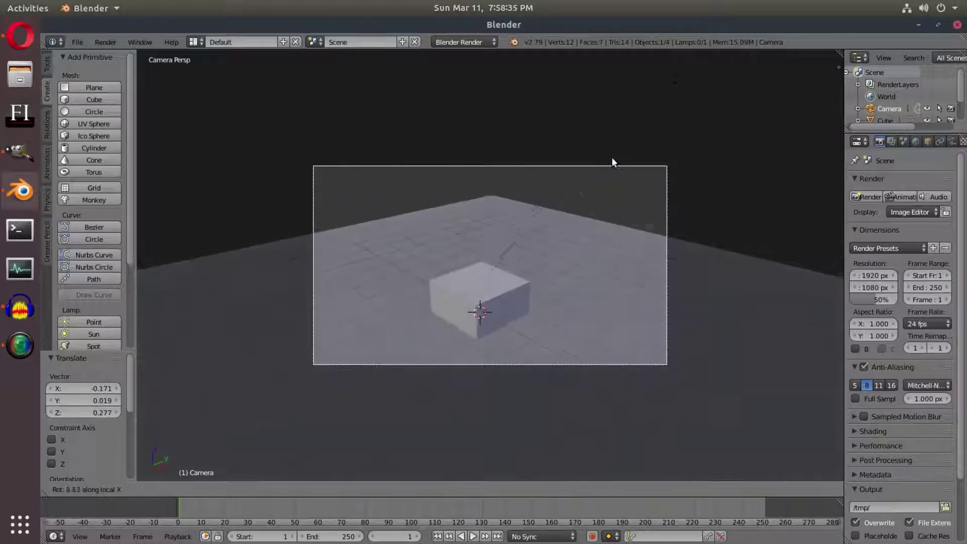
left_click(619, 186)
key("g")
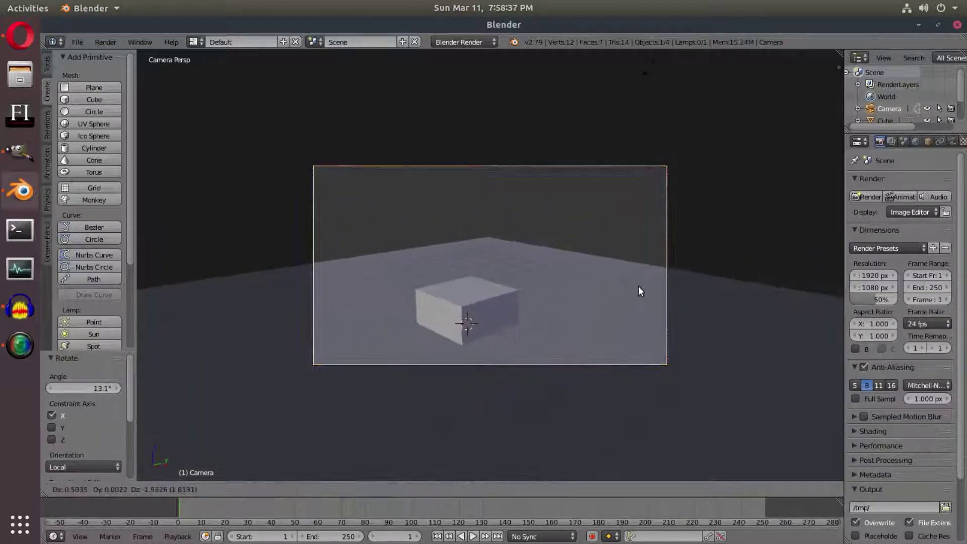
left_click(604, 294)
Step: Raise the cube along Z until it floats above the ground plane, and adjust its scale and position
right_click(494, 309)
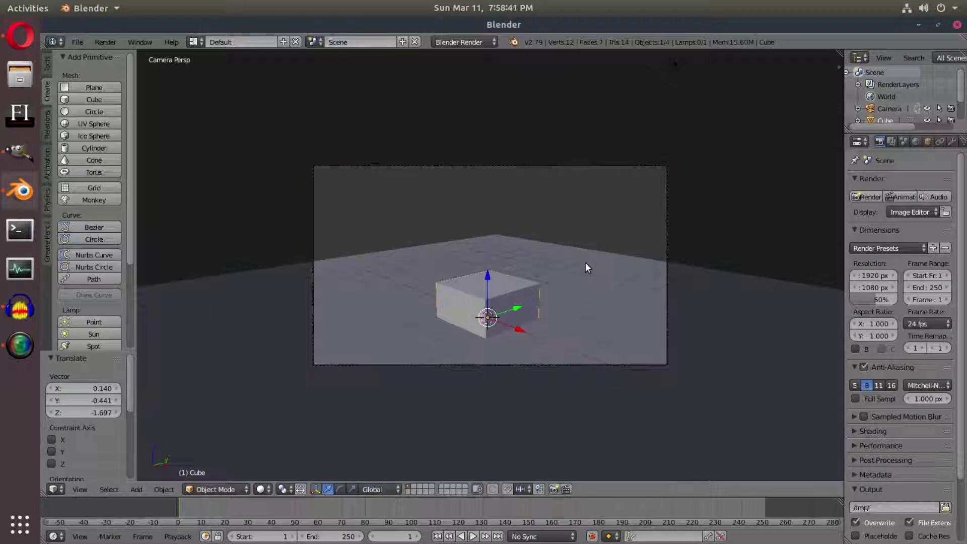
key("g")
key("z")
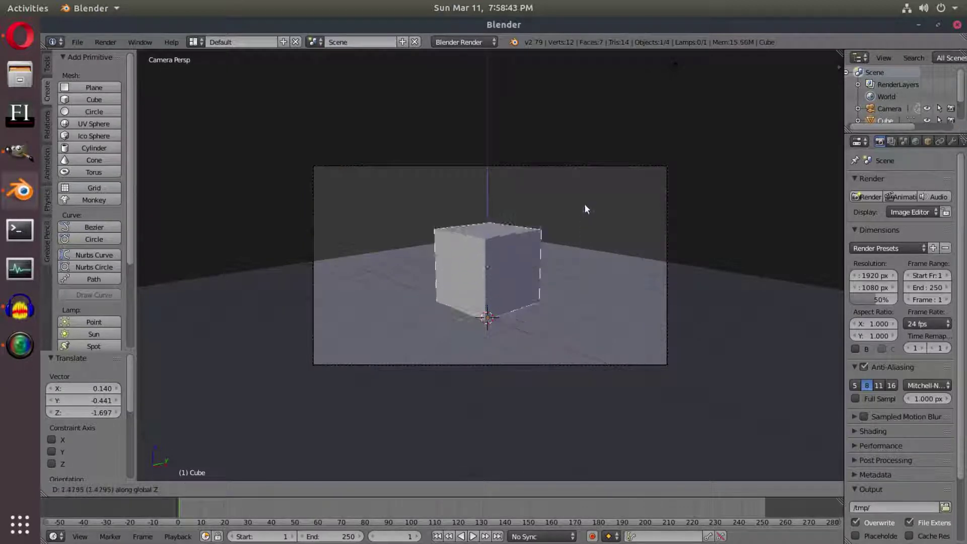
left_click(597, 173)
key("s")
left_click(611, 209)
middle_click_drag(510, 258, 548, 207)
key("s")
left_click(562, 209)
left_click_drag(558, 207, 509, 208)
left_click_drag(460, 160, 461, 162)
Step: Duplicate the floating cube, scale the copy to about 0.74, and position it beside the original
middle_click_drag(489, 231, 449, 227)
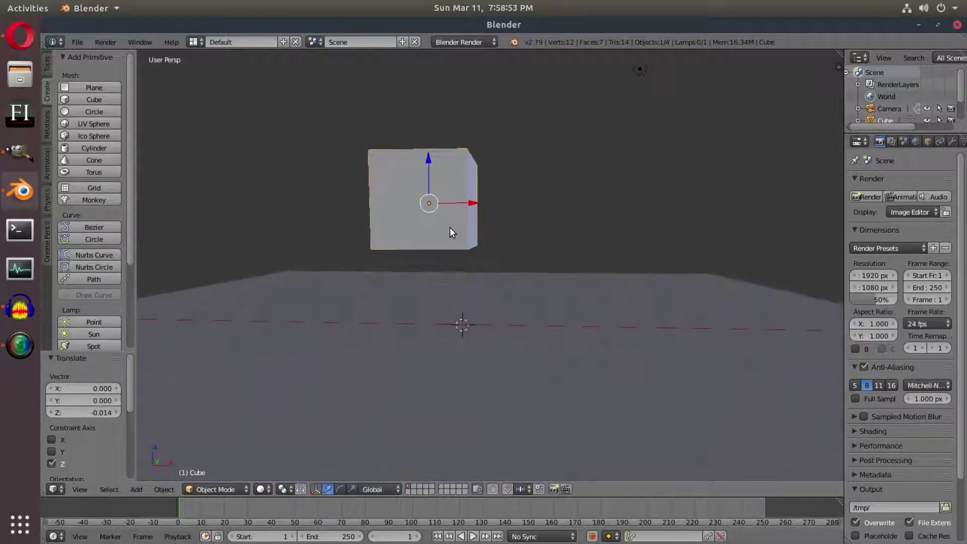
key("shift+d")
left_click(544, 242)
key("s")
left_click(582, 248)
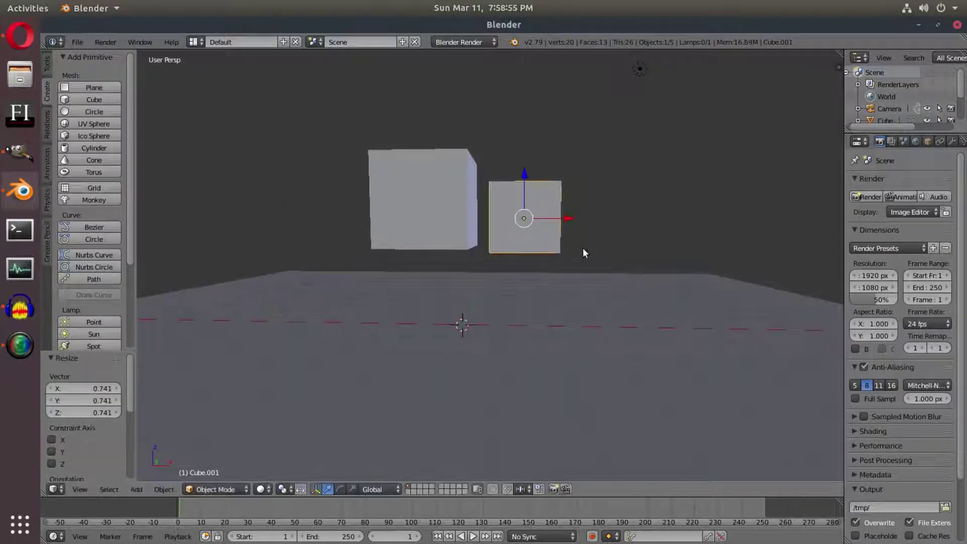
key("g")
left_click(586, 253)
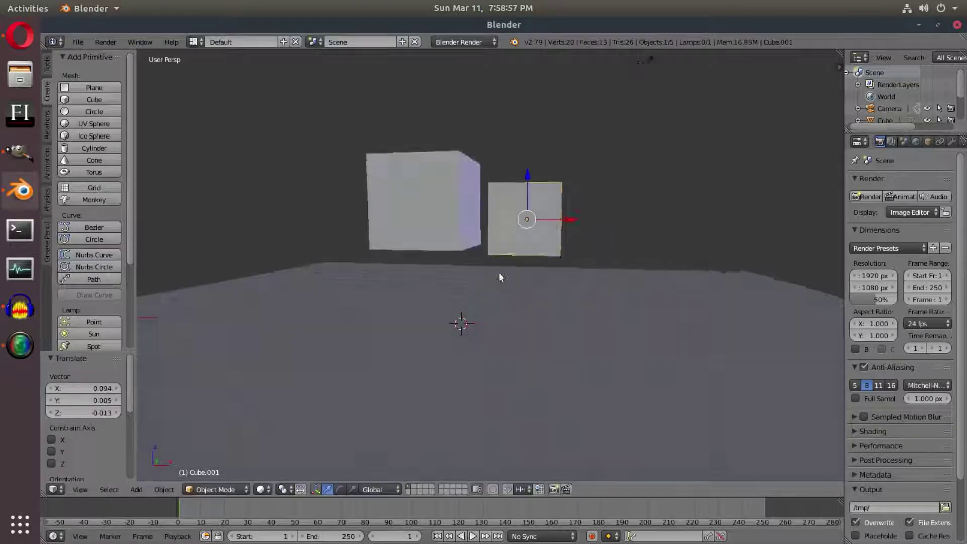
middle_click_drag(498, 274, 466, 308)
middle_click_drag(523, 249, 563, 249)
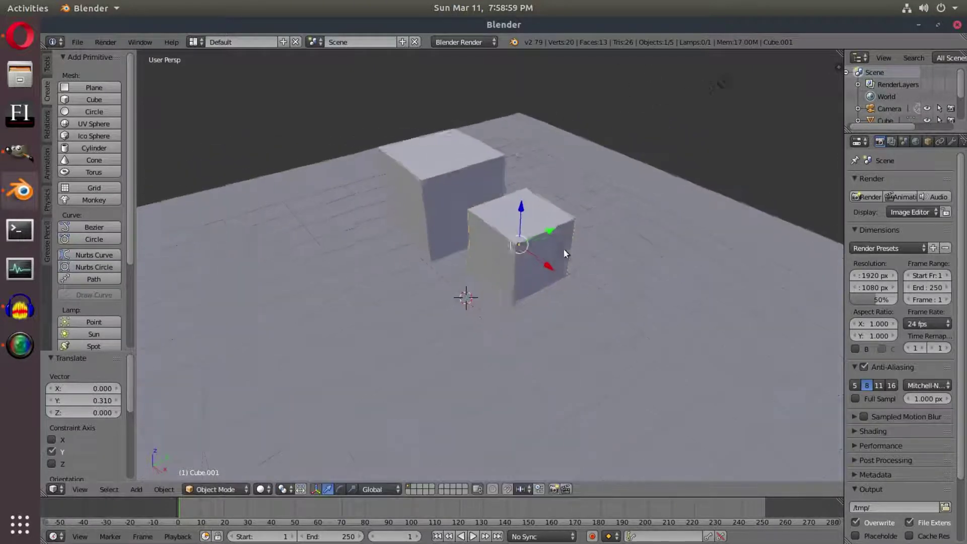
left_click_drag(551, 224, 572, 218)
Step: Duplicate the smaller cube along Y, then shrink the copy and lower it about 0.27 units next to the other two
middle_click_drag(566, 254, 561, 228)
key("shift+d")
left_click(595, 245)
left_click_drag(561, 228, 493, 233)
key("s")
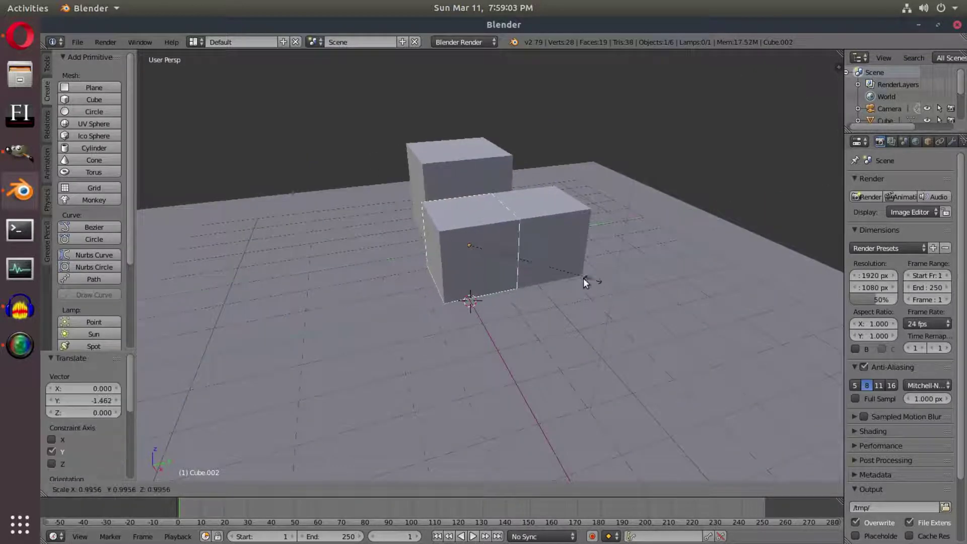
left_click(559, 271)
middle_click_drag(458, 258, 532, 244)
left_click_drag(545, 240, 529, 236)
middle_click_drag(528, 237, 504, 195)
left_click_drag(495, 175, 495, 187)
Step: Nudge the smallest cube into place close to the side of the large cube
middle_click_drag(495, 201, 422, 251)
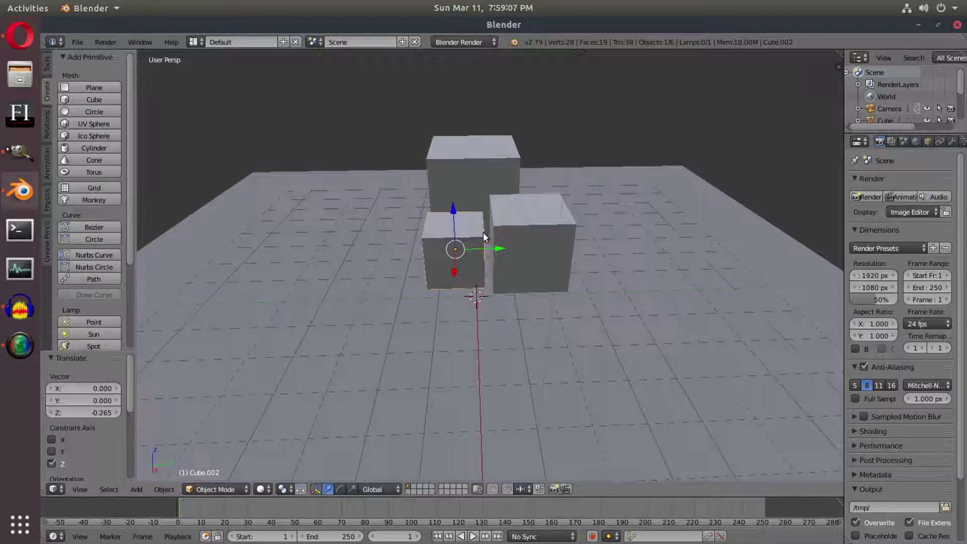
middle_click_drag(482, 232, 497, 275)
left_click_drag(502, 273, 505, 272)
left_click(505, 274)
middle_click_drag(504, 275, 556, 277)
key("g")
left_click_drag(558, 281, 556, 281)
Step: Shift the medium cube along X and Y so it sits tightly against the large and smallest cubes
right_click(537, 244)
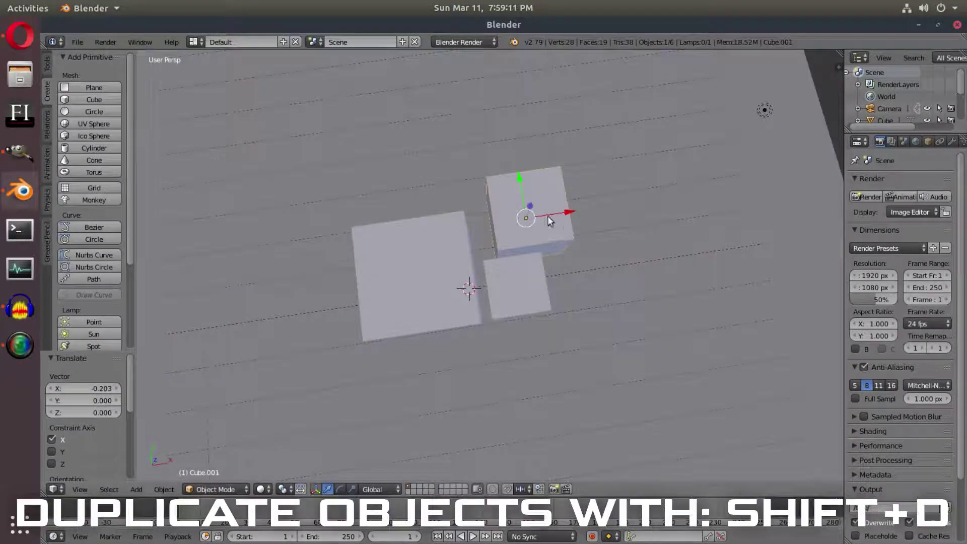
left_click_drag(553, 216, 538, 219)
middle_click_drag(530, 294, 472, 292)
key("g")
key("y")
left_click(504, 275)
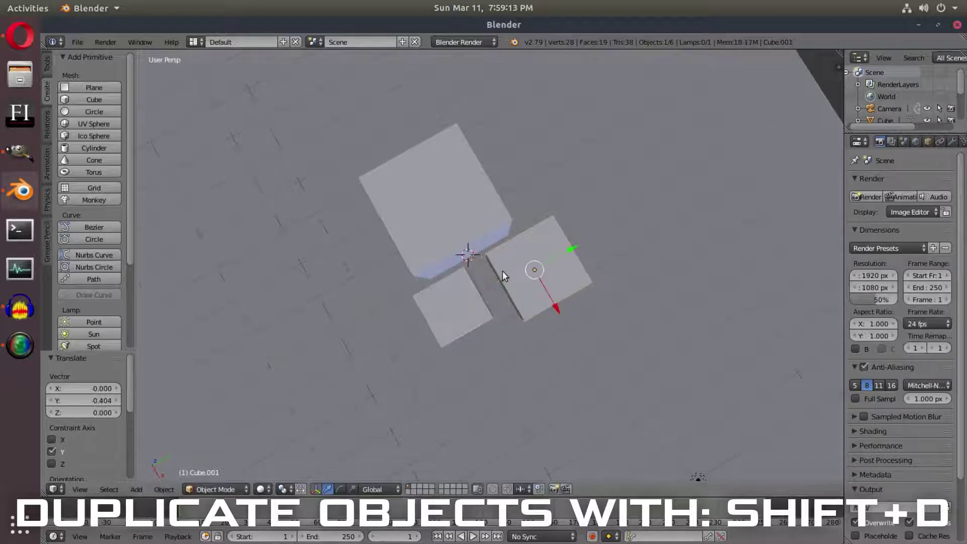
left_click_drag(563, 255, 550, 262)
Step: Duplicate the smallest cube into the gap among the other cubes, scaling the copy by about 1.44 and then 0.87
middle_click_drag(505, 300, 589, 230)
right_click(505, 269)
middle_click_drag(505, 268, 503, 275)
key("shift+d")
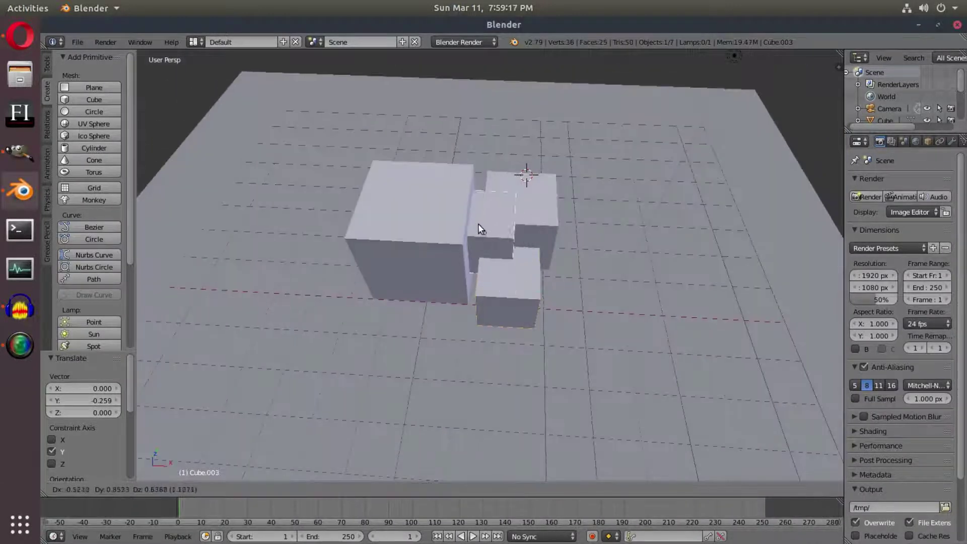
left_click(478, 223)
key("s")
left_click(580, 241)
middle_click_drag(580, 240, 496, 221)
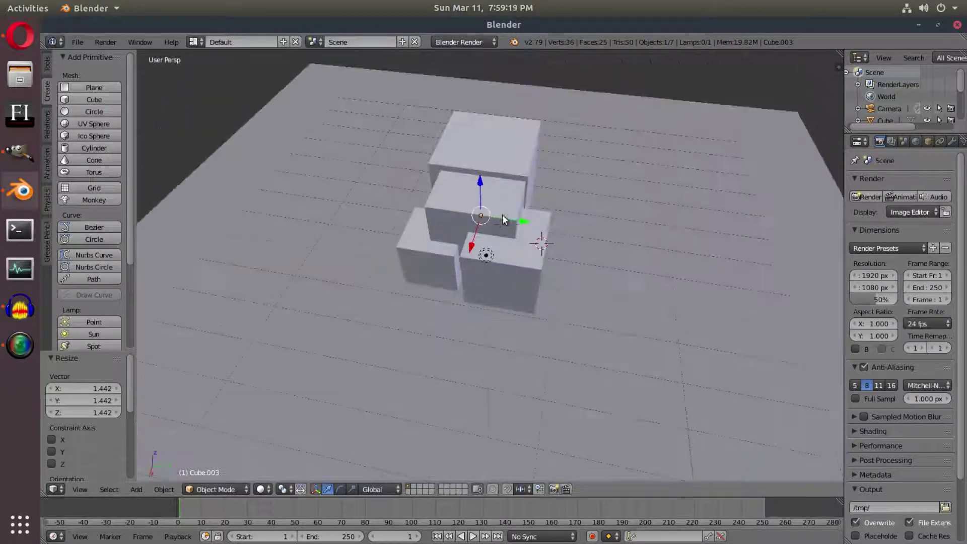
key("s")
left_click(509, 218)
Step: Reset the 3D cursor to the world origin and add a new cube there, scaled down
middle_click_drag(565, 228, 579, 189)
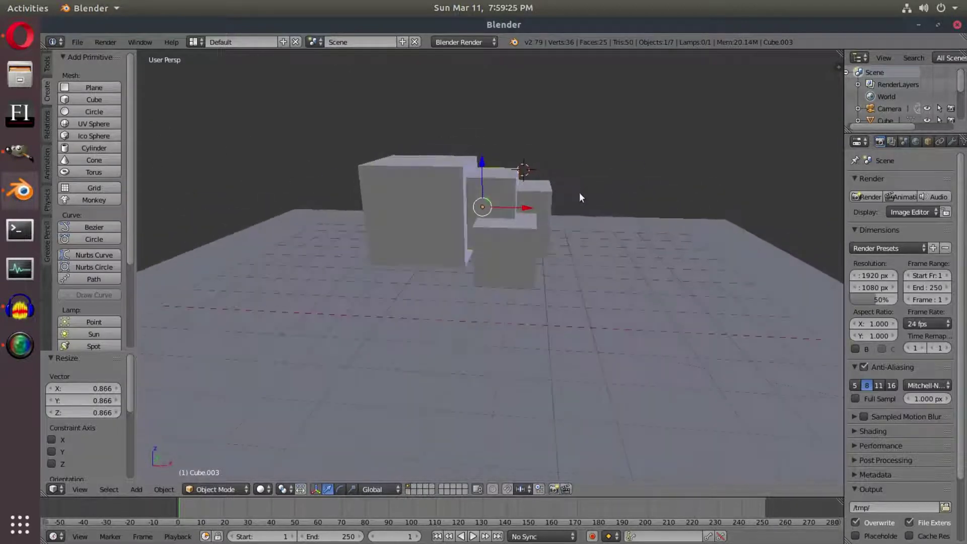
middle_click_drag(501, 208, 497, 242)
key("shift+c")
scroll(498, 242, "up", 2)
key("shift+a")
mouse_move(497, 242)
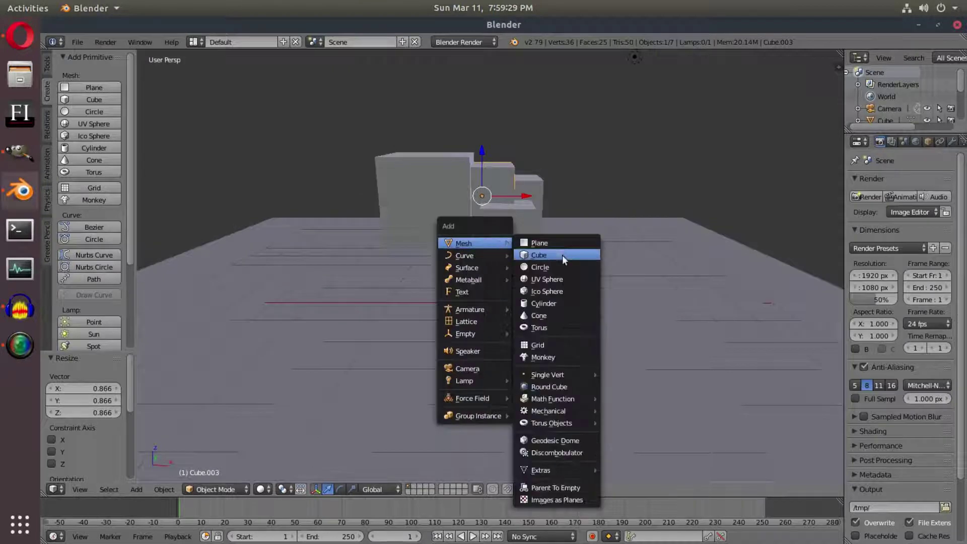
left_click(562, 255)
key("s")
left_click(505, 304)
Step: Reposition the new cube along Z below the floating cluster and hide the ground plane
scroll(454, 286, "up", 3)
key("g")
key("z")
left_click(455, 233)
middle_click_drag(489, 246, 538, 278)
right_click(537, 317)
key("h")
Step: Select the small cube beneath the cluster and scale it down to 0.45
right_click(437, 306)
middle_click_drag(460, 287, 451, 361)
key("s")
left_click(487, 327)
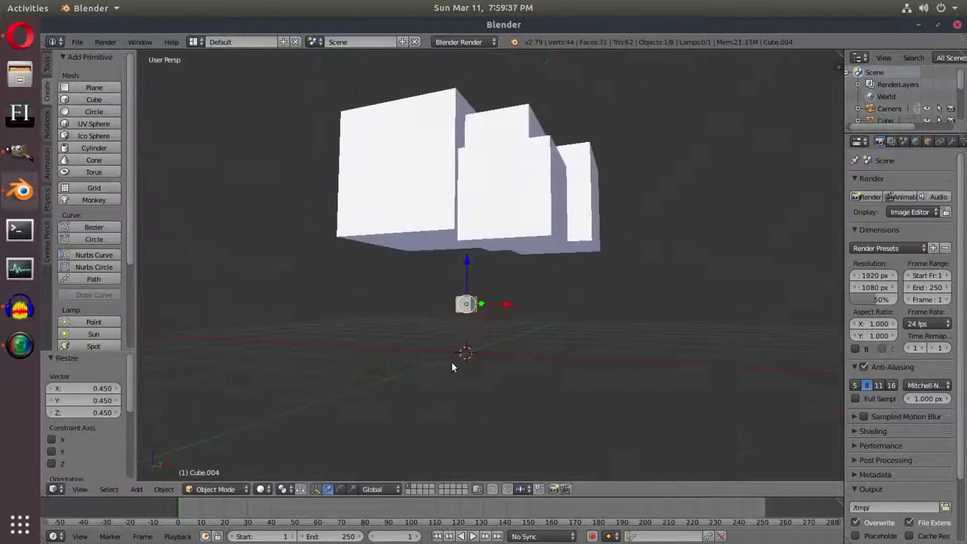
key("s")
key("z")
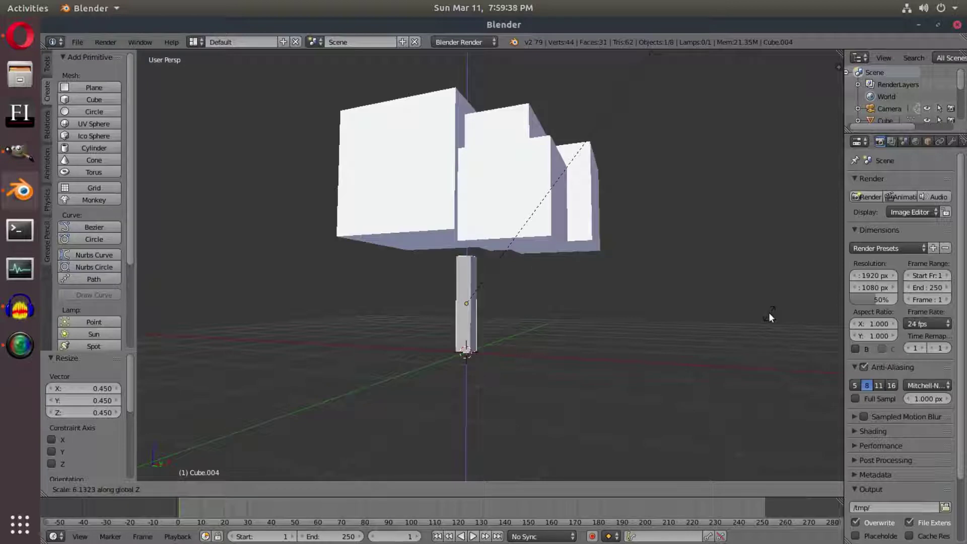
right_click(769, 307)
Step: Stretch the small cube along Z into a tall column and adjust its vertical position at the origin
key("s")
key("z")
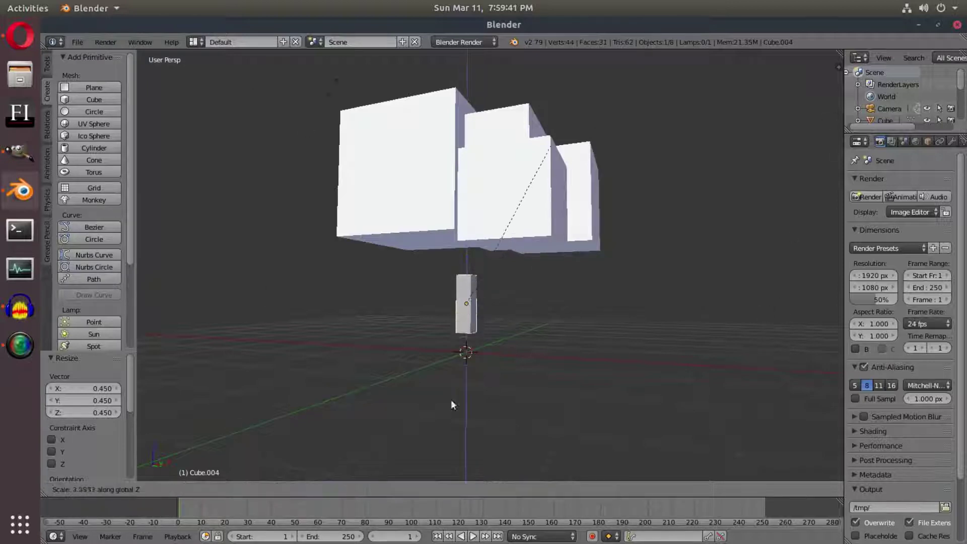
left_click(170, 518)
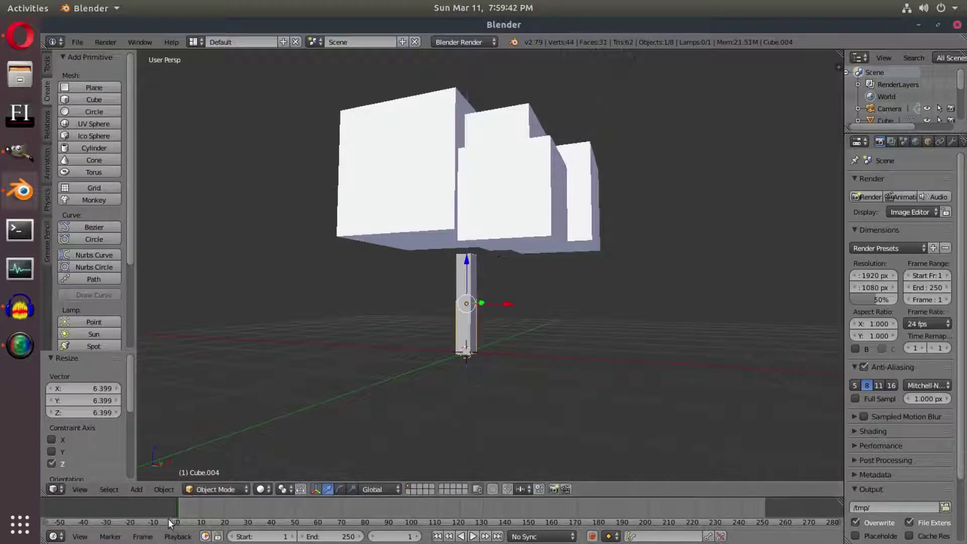
key("s")
key("z")
left_click(476, 265)
key("g")
key("z")
left_click(479, 280)
Step: Enter Edit Mode on the column and add a single loop cut slid up near its upper end
middle_click_drag(480, 278, 542, 310)
key("Tab")
middle_click_drag(425, 310, 516, 291)
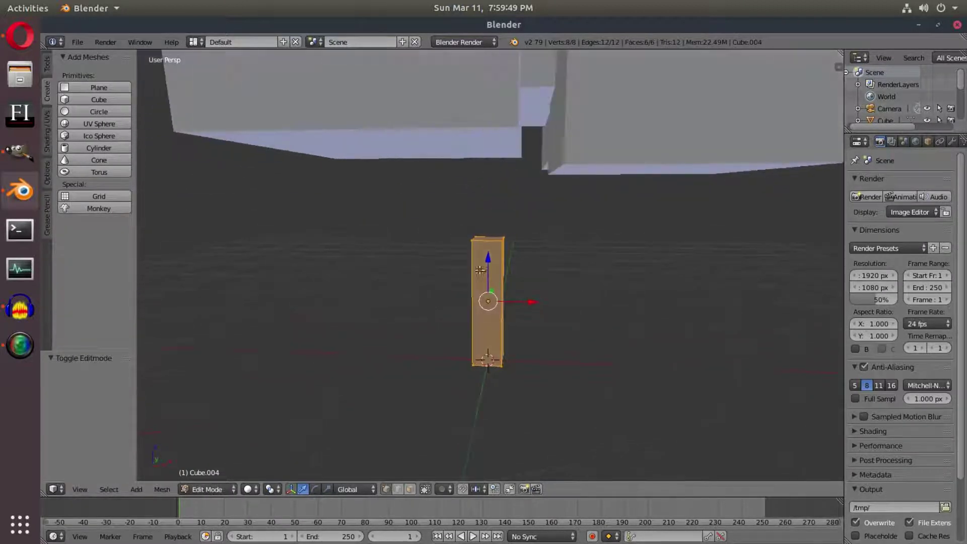
left_click(47, 64)
scroll(90, 239, "down", 2)
left_click(107, 260)
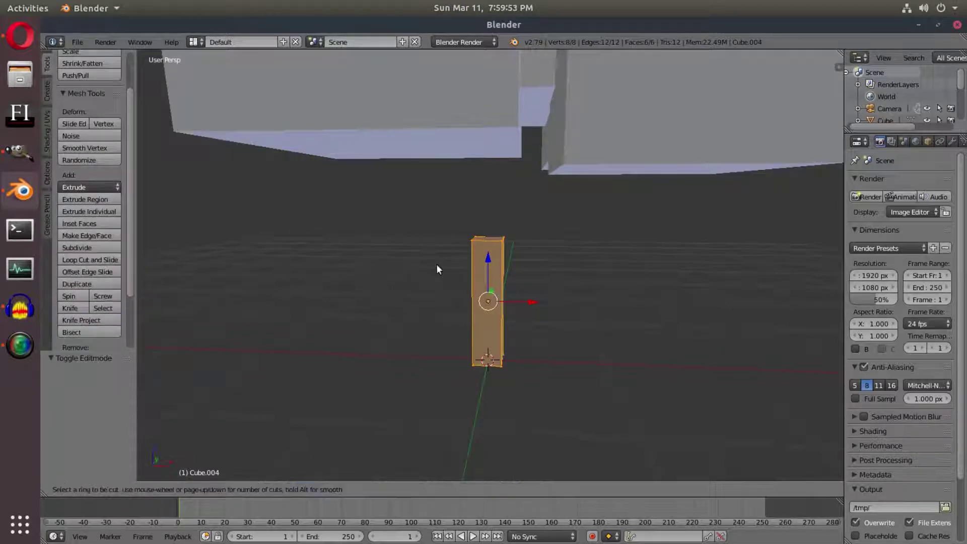
left_click(487, 301)
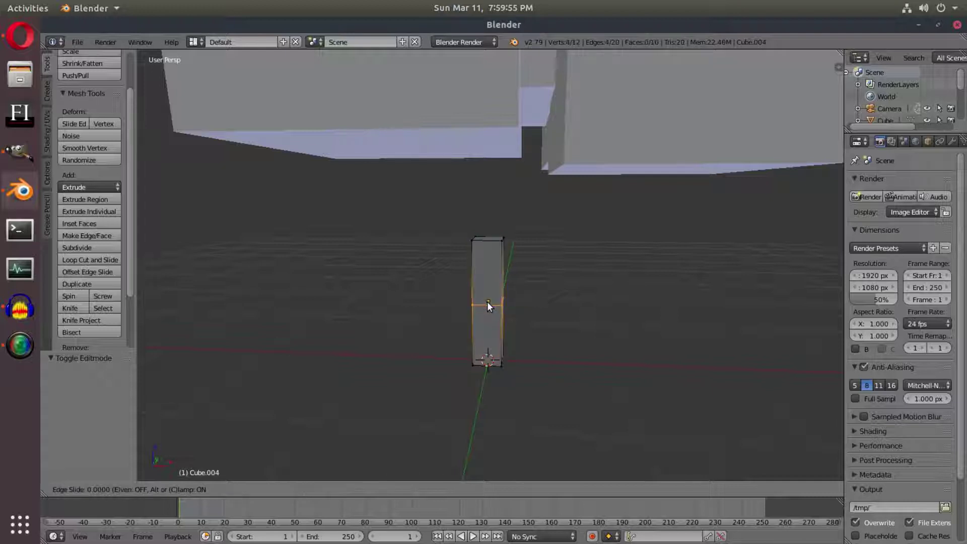
left_click(533, 264)
Step: In face selection, extrude one X-facing side face of the column's upper section outward about 1.03 units as a branch
middle_click_drag(533, 264, 431, 494)
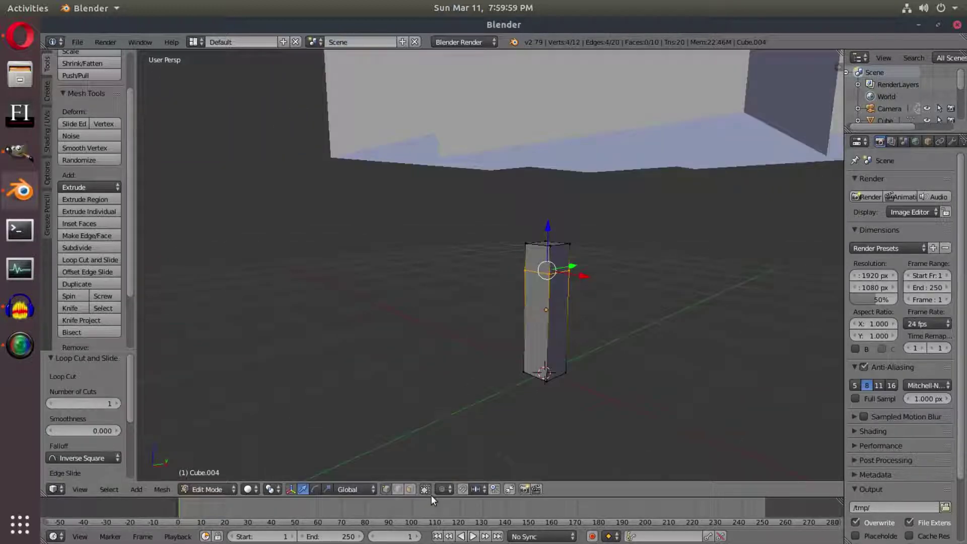
left_click(414, 491)
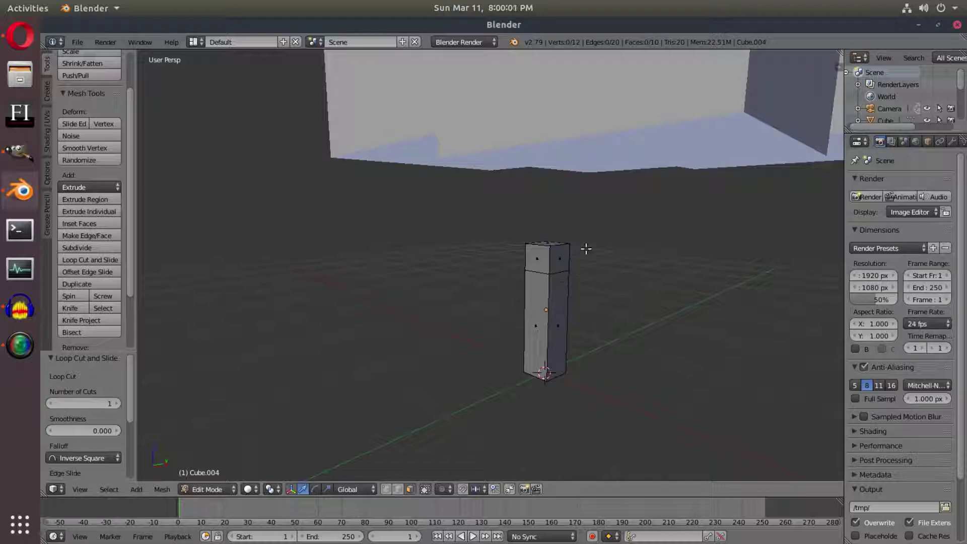
middle_click_drag(558, 262, 633, 255)
key("e")
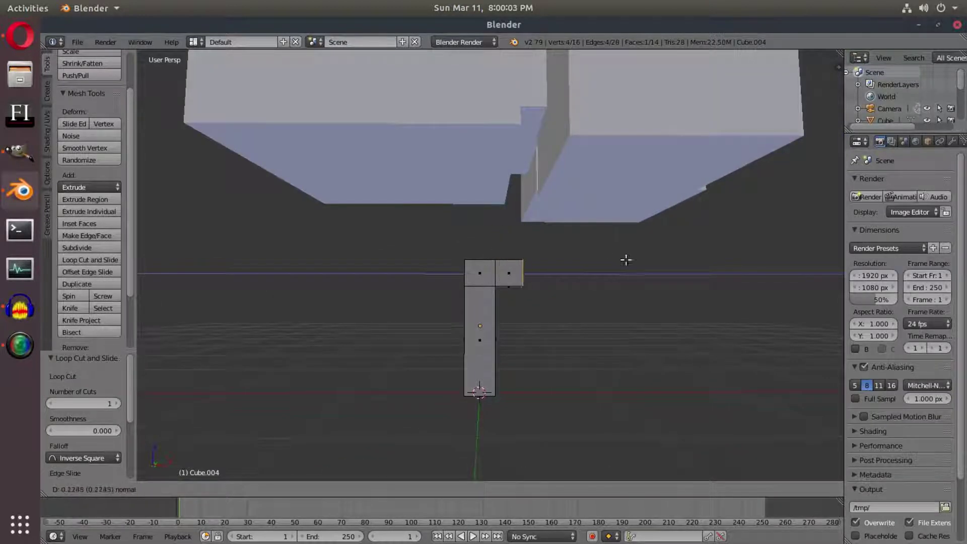
left_click(714, 265)
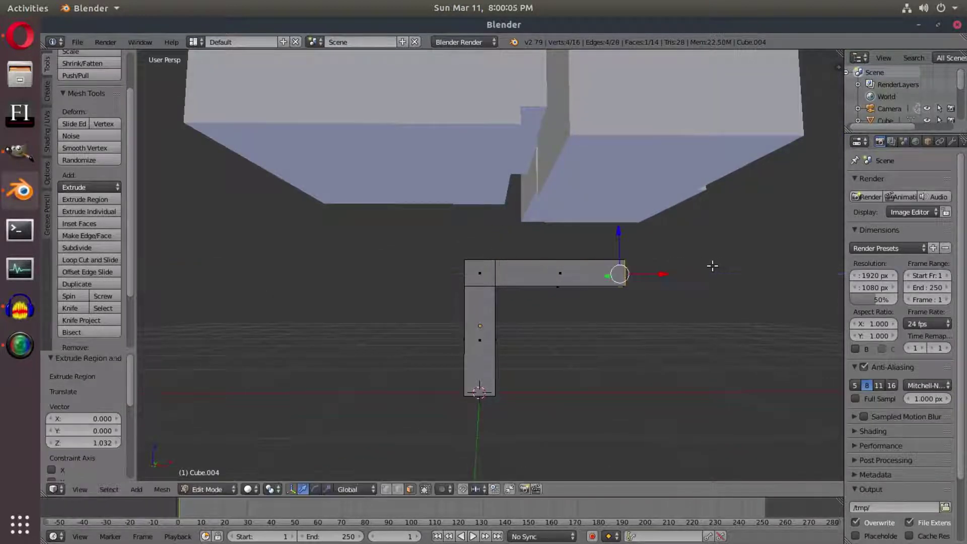
Step: Extrude the opposite side face of the column's upper section outward about 0.88 units as a second branch
middle_click_drag(542, 278, 576, 280)
middle_click_drag(435, 270, 401, 327)
right_click(446, 268)
key("e")
left_click(451, 280)
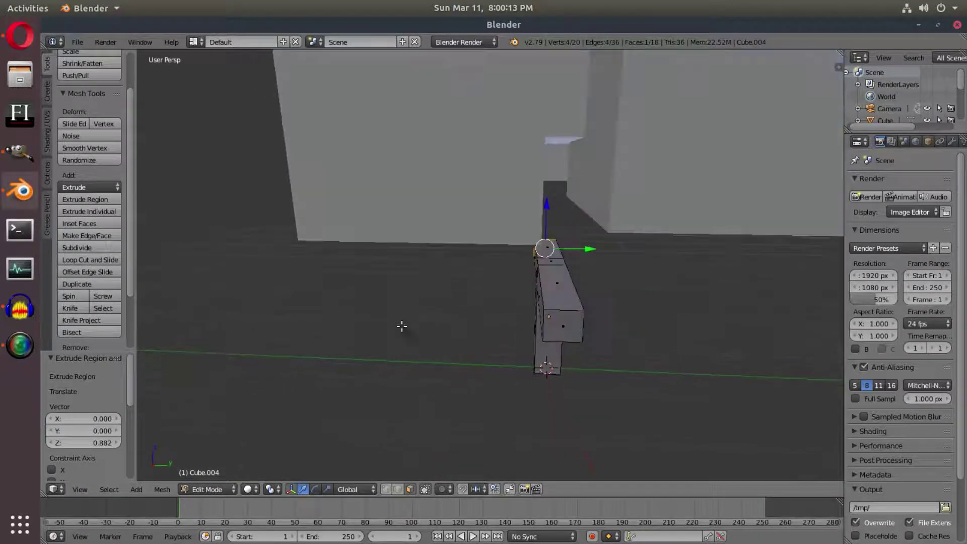
Step: Add a loop cut near the outer end of the first branch and shift it about 0.065 units along X
left_click(86, 262)
left_click(549, 298)
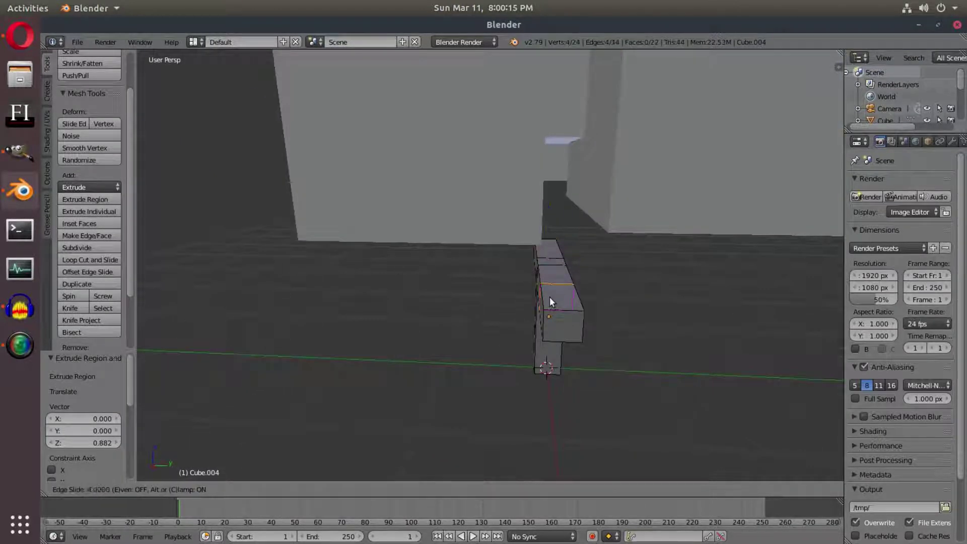
left_click(550, 312)
middle_click_drag(548, 306, 443, 272)
key("g")
key("x")
left_click(581, 274)
Step: In face selection, extrude the top face of the first branch's outer end section upward about 0.34 units
left_click(409, 489)
mouse_move(540, 254)
middle_mouse_down()
mouse_move(539, 269)
mouse_move(529, 268)
middle_mouse_up()
key("e")
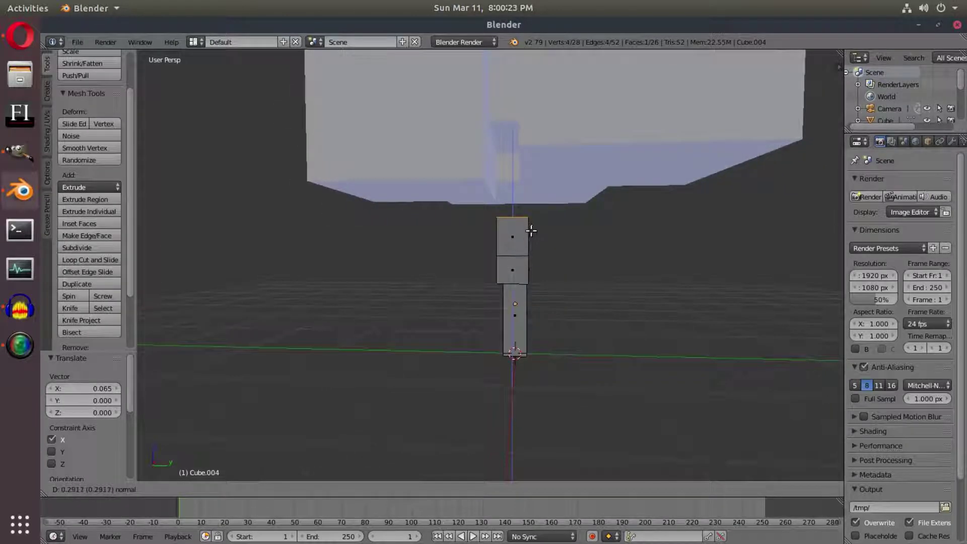
left_click(533, 225)
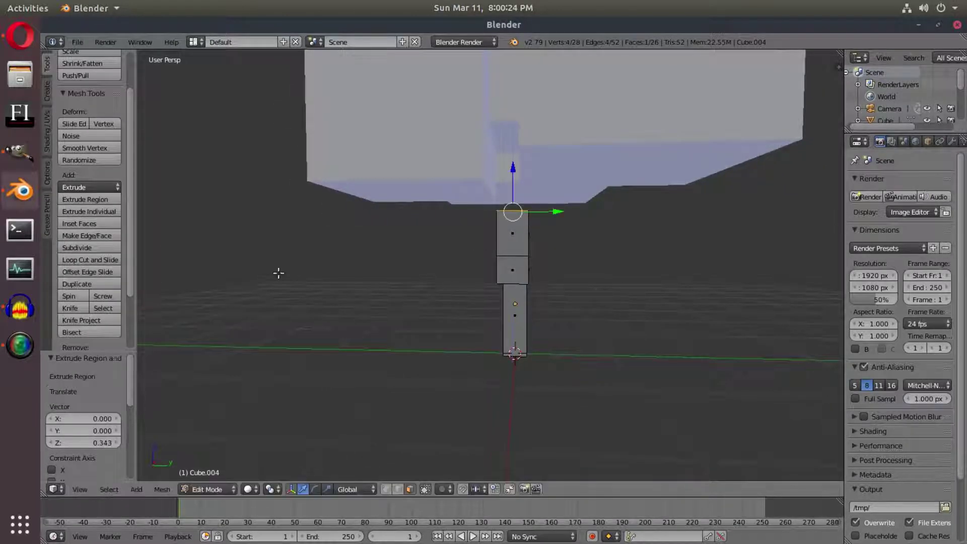
Step: Add a loop cut around the middle of the new upright section, slid slightly off centre
left_click(106, 258)
left_click(542, 227)
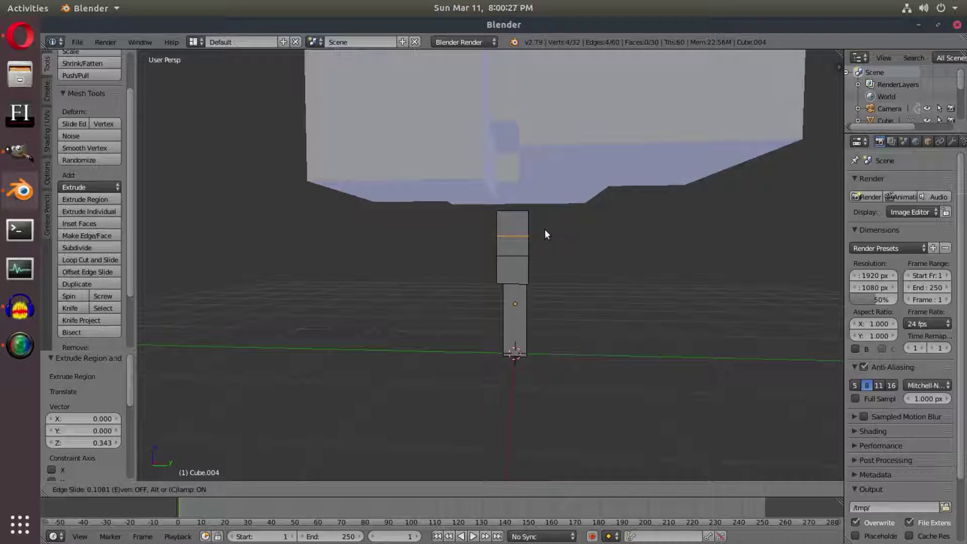
left_click(545, 230)
Step: Extrude the upright's two Y-facing upper side faces outward about 0.64 and 0.74 units as side branches
middle_click_drag(516, 271, 486, 270)
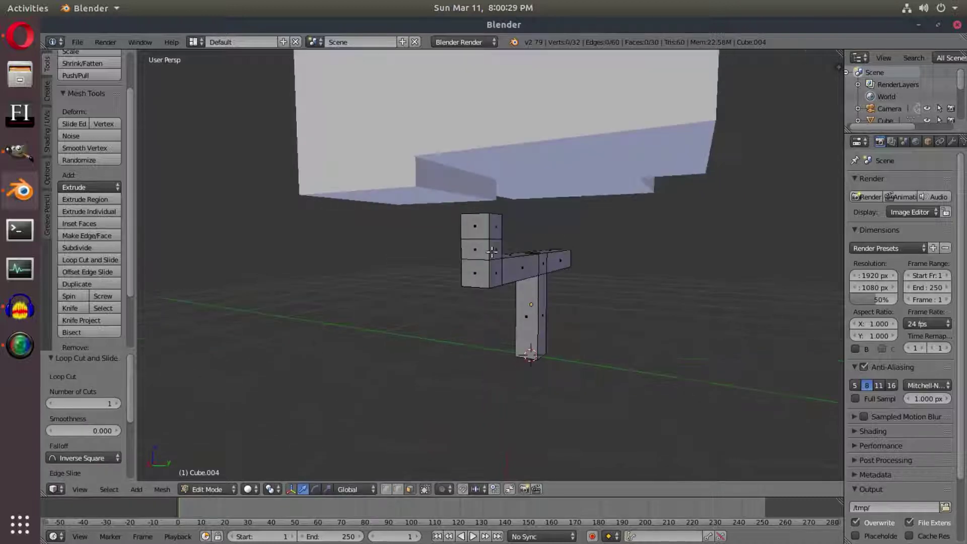
middle_click_drag(497, 230, 559, 231)
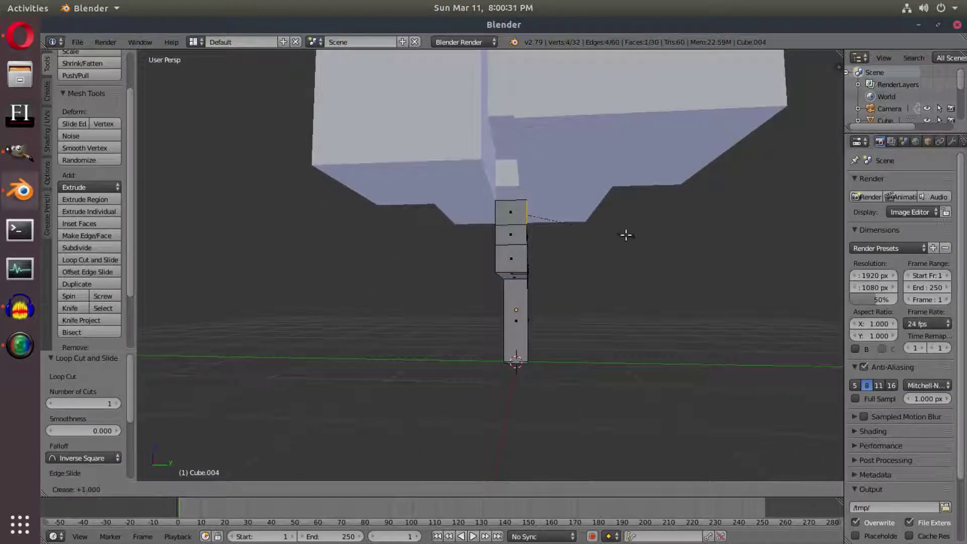
key("e")
left_click(697, 225)
middle_click_drag(468, 231, 505, 228)
right_click(531, 228)
key("e")
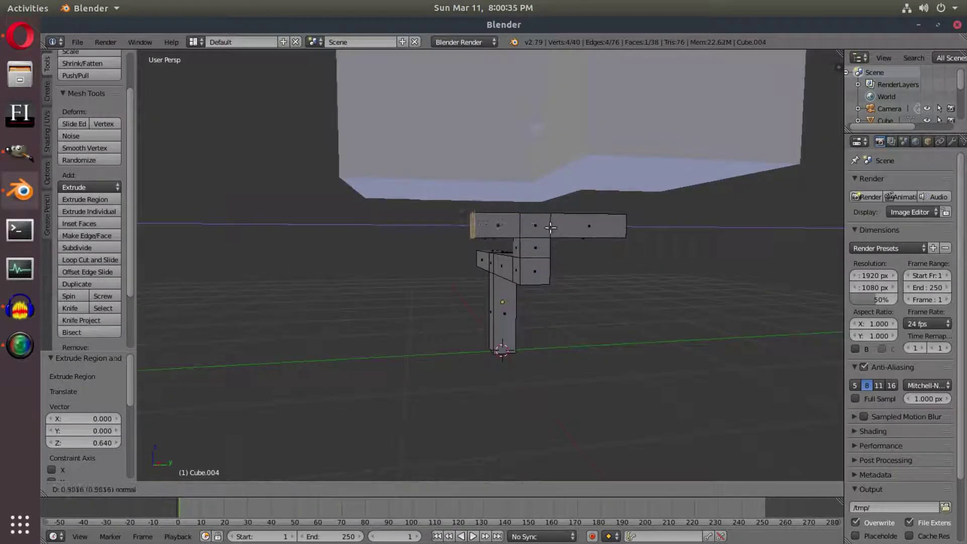
left_click(524, 227)
Step: Add a loop cut near the outer end of the second side branch and shift it about 0.009 units along Y
middle_click_drag(525, 227, 157, 242)
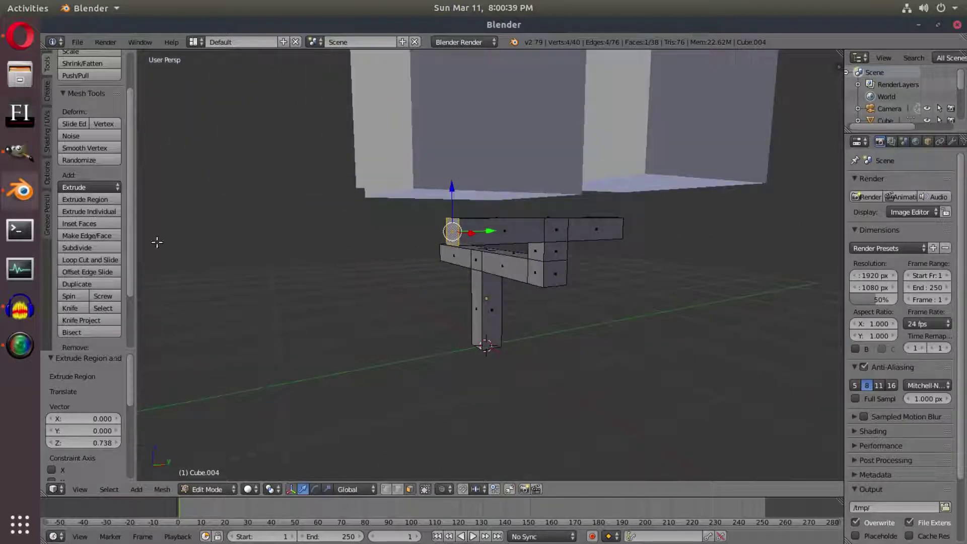
left_click(119, 261)
left_click(472, 239)
left_click(475, 240)
middle_click_drag(475, 241, 431, 236)
left_click_drag(470, 226, 471, 226)
Step: Add a matching loop cut near the outer end of the opposite side branch
left_click(81, 260)
left_click(582, 239)
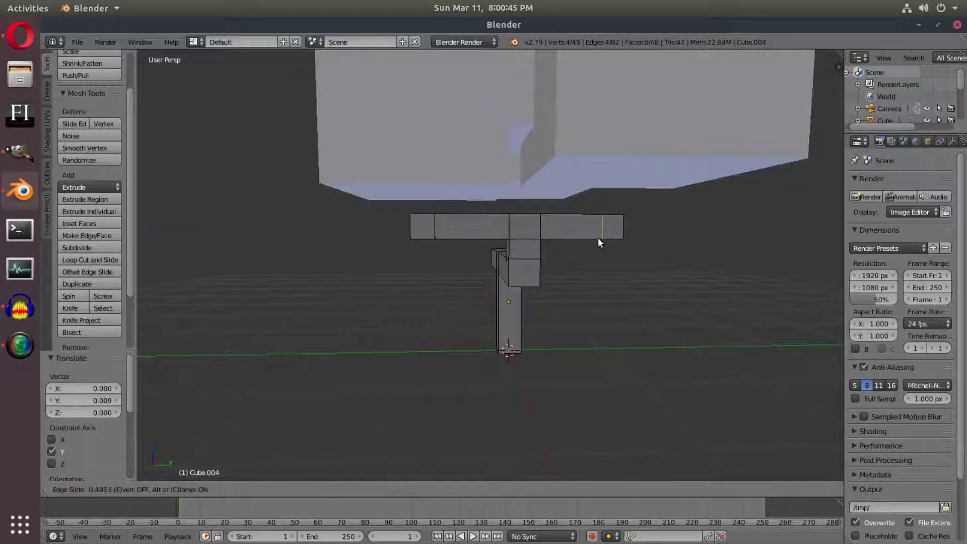
left_click(597, 238)
Step: In face selection, extrude the top faces of both side branches' end sections upward together by about 0.17 units
middle_click_drag(597, 237, 579, 302)
left_click(409, 490)
scroll(480, 297, "up", 1)
middle_click_drag(481, 297, 457, 237)
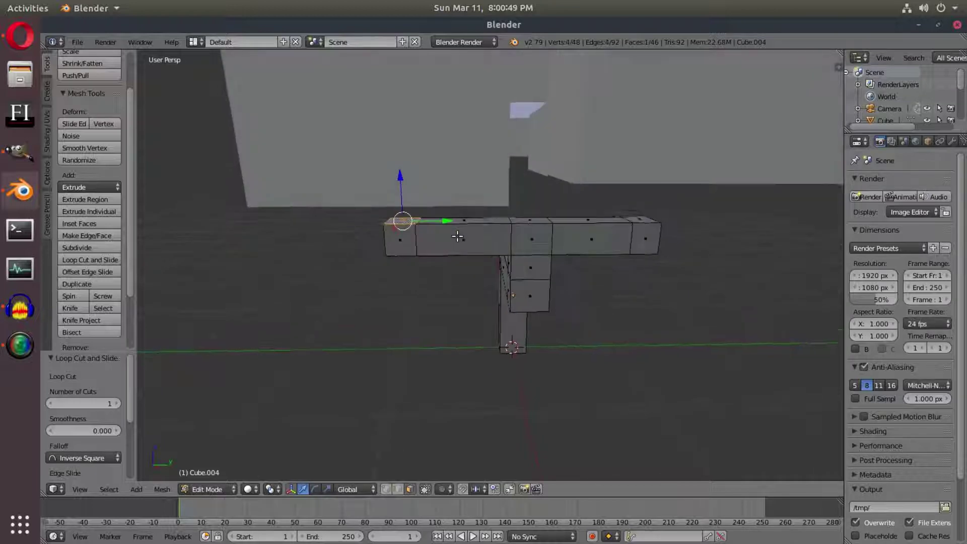
middle_click_drag(627, 271, 621, 261)
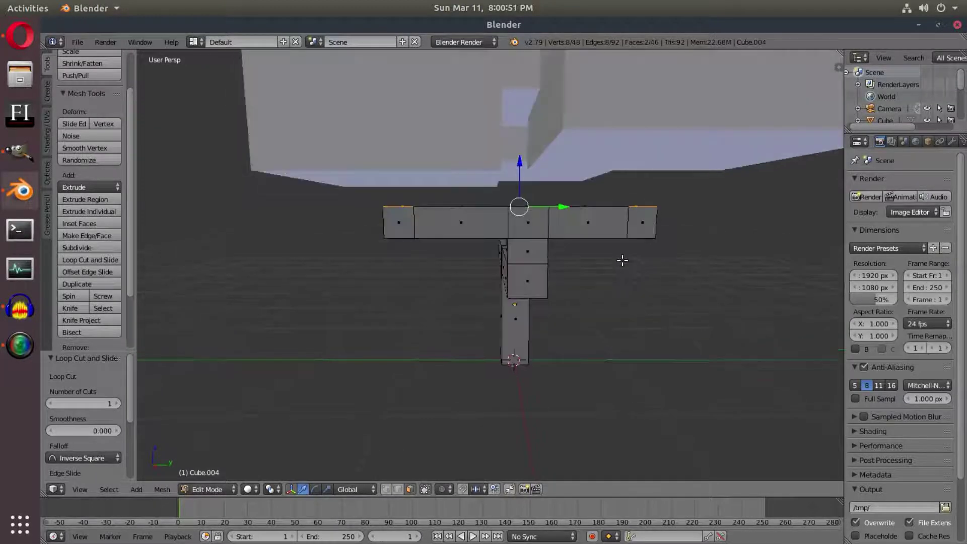
key("e")
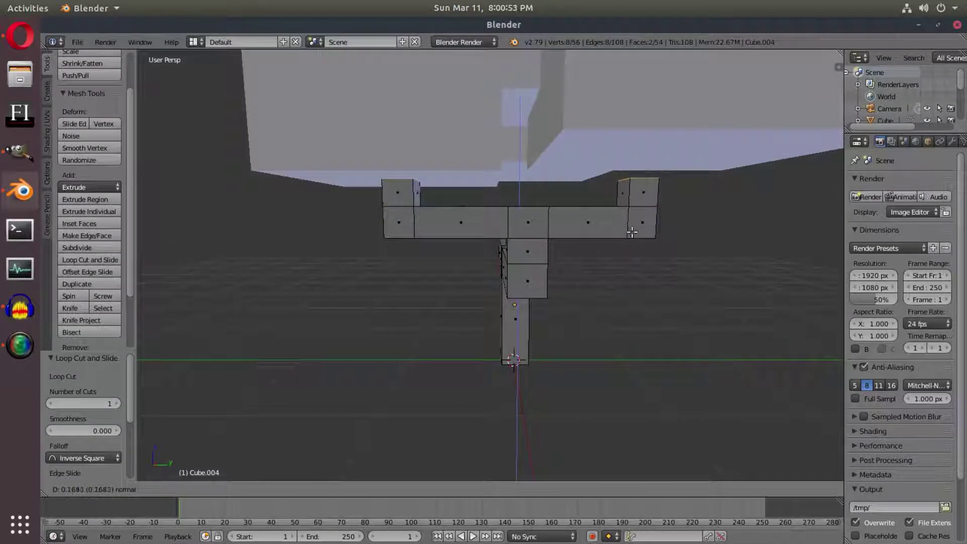
left_click(632, 232)
Step: Raise the extruded top faces of both side-branch tips further along Z toward the foliage and leave Edit Mode
middle_click_drag(632, 232, 641, 196)
left_click_drag(644, 173, 644, 150)
middle_click_drag(644, 150, 630, 134)
middle_click_drag(443, 226, 608, 231)
key("Tab")
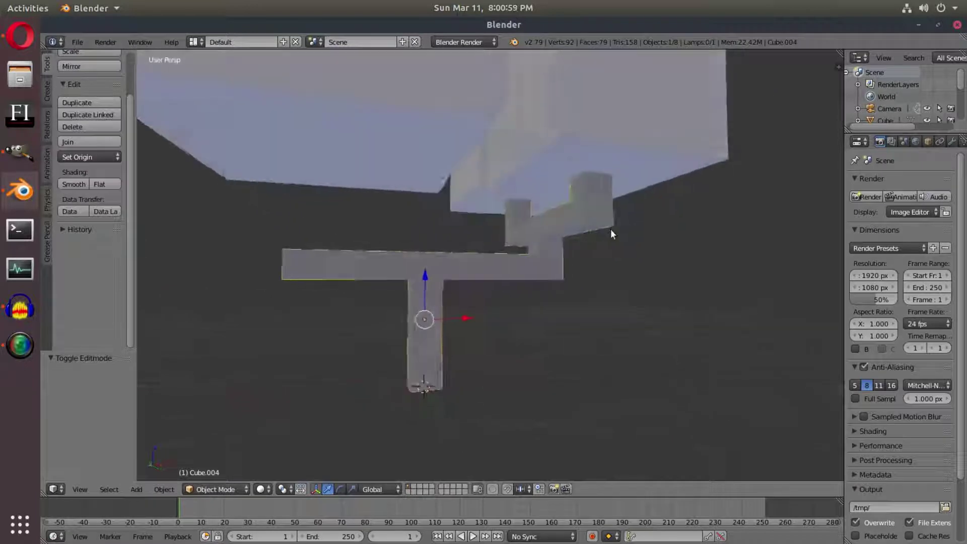
Step: Reenter Edit Mode and add a loop cut near the outer end of the trunk's still-plain second branch
middle_click_drag(455, 242, 443, 316)
key("Tab")
left_click(109, 261)
left_click(477, 312)
left_click(445, 322)
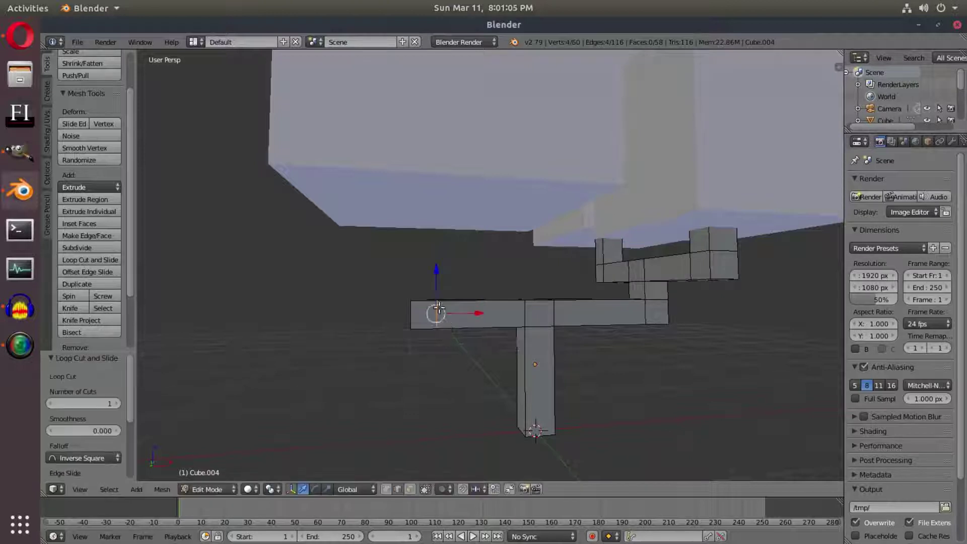
middle_click_drag(445, 322, 452, 399)
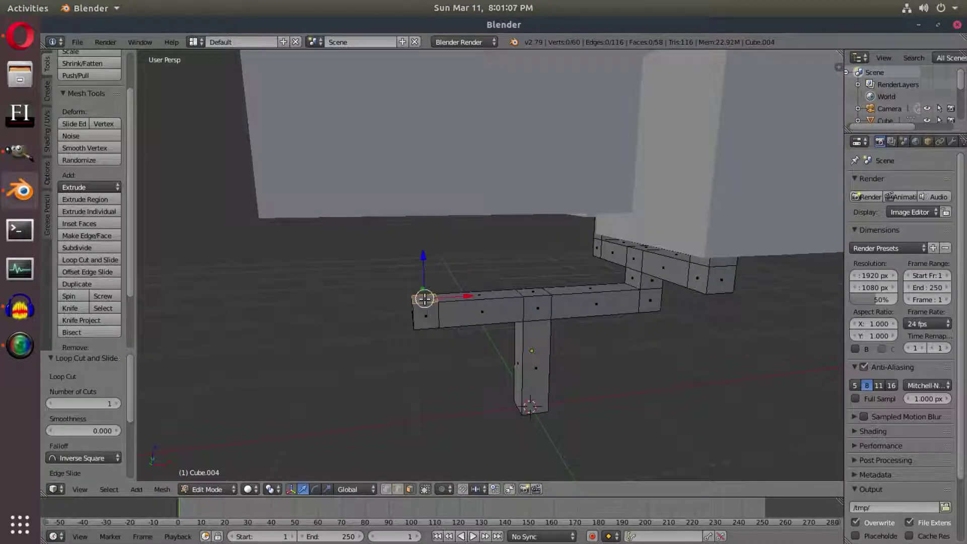
Step: Extrude the top face of that branch's end section upward about 0.7 units into the foliage and leave Edit Mode
middle_click_drag(424, 299, 433, 295)
right_click(434, 296)
key("e")
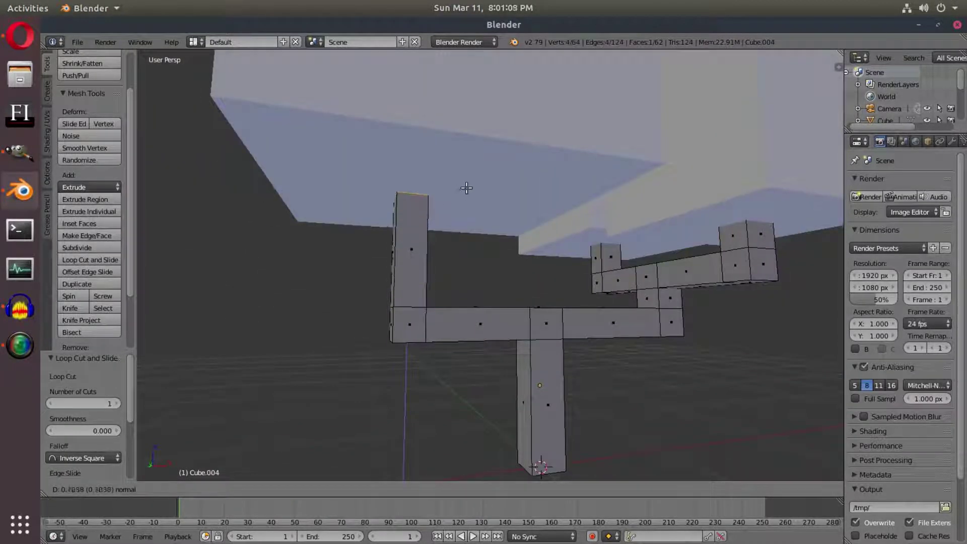
left_click(469, 183)
key("Tab")
middle_click_drag(570, 244, 570, 252)
scroll(570, 254, "down", 6)
middle_click_drag(546, 313, 397, 292)
scroll(550, 304, "up", 4)
middle_click_drag(550, 304, 666, 306)
right_click(571, 79)
key("g")
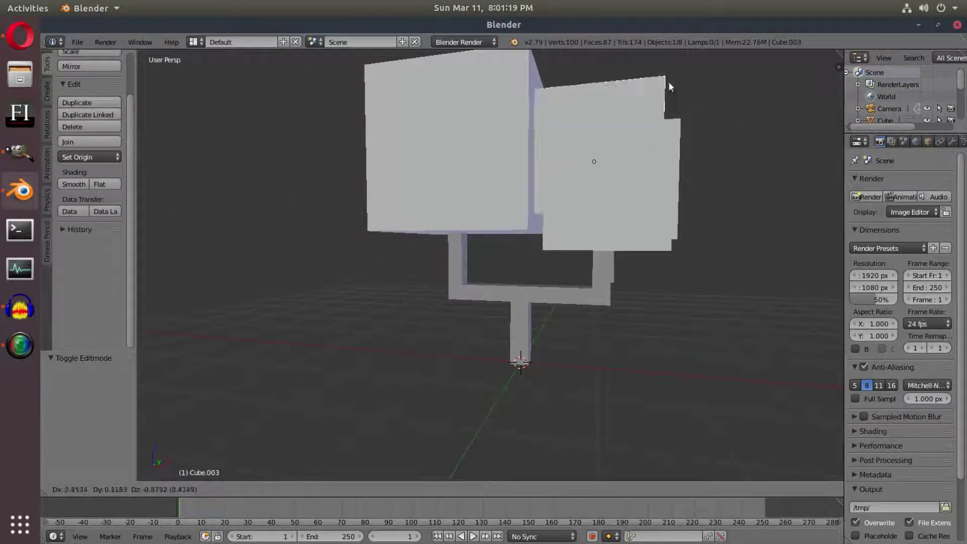
right_click(664, 95)
Step: In camera view, reframe the tree from a lower angle using Lock Camera to View, placing the camera near X 7.23, Y -7.56, Z 1.63
middle_click_drag(608, 197, 518, 224)
scroll(549, 230, "down", 3)
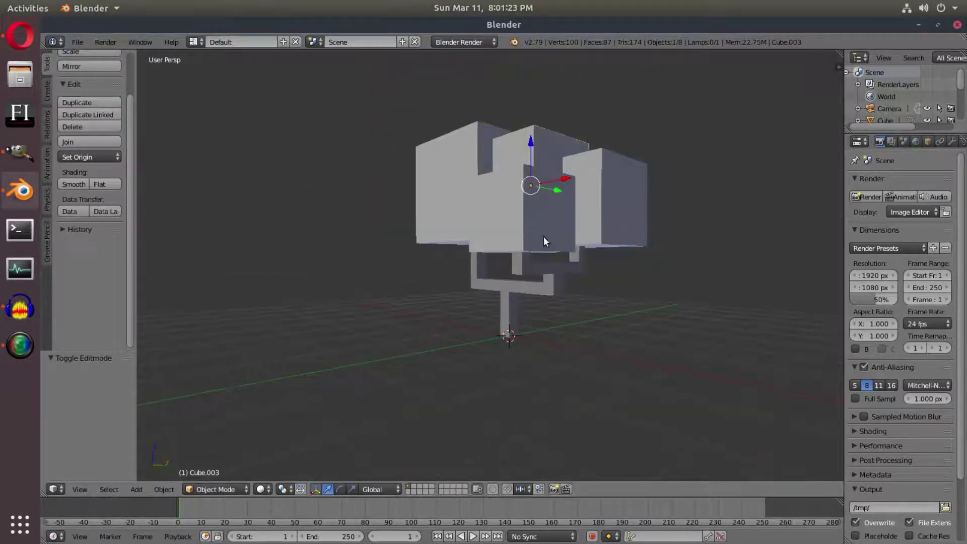
key("KP_0")
right_click(585, 171)
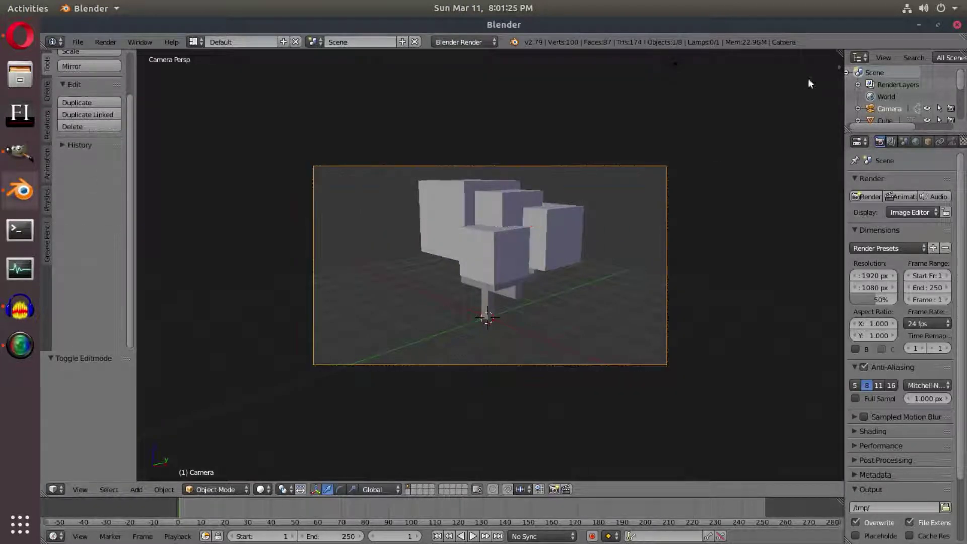
key("n")
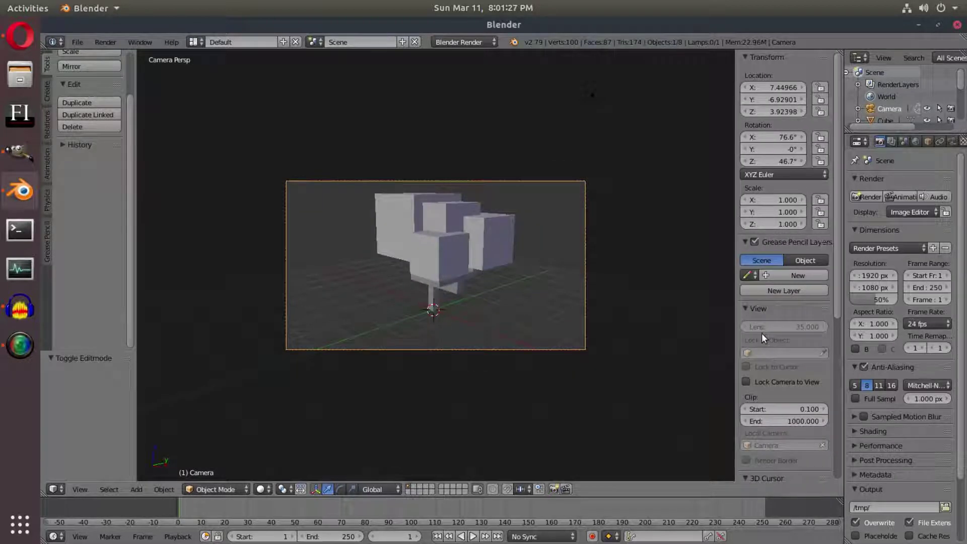
left_click(746, 382)
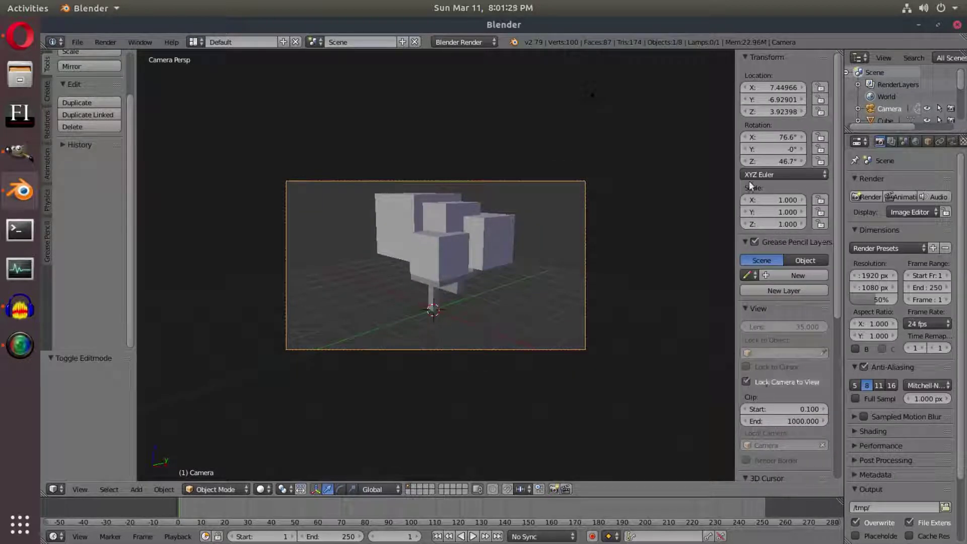
middle_click_drag(675, 275, 641, 258)
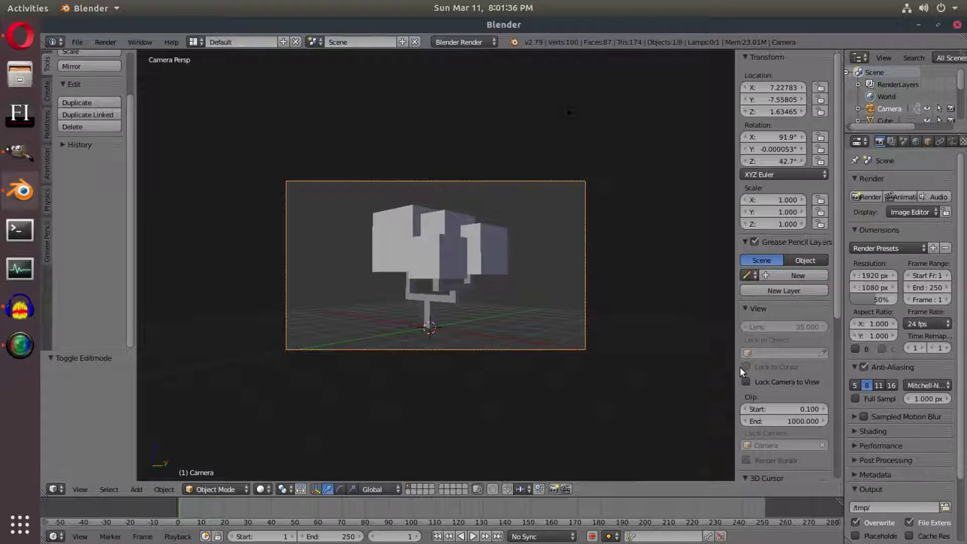
left_click_drag(735, 365, 961, 366)
Step: Enlarge the camera view, set the viewport shading to Rendered and switch the render engine to Cycles
scroll(575, 312, "up", 2)
middle_click_drag(499, 318, 511, 286, "shift")
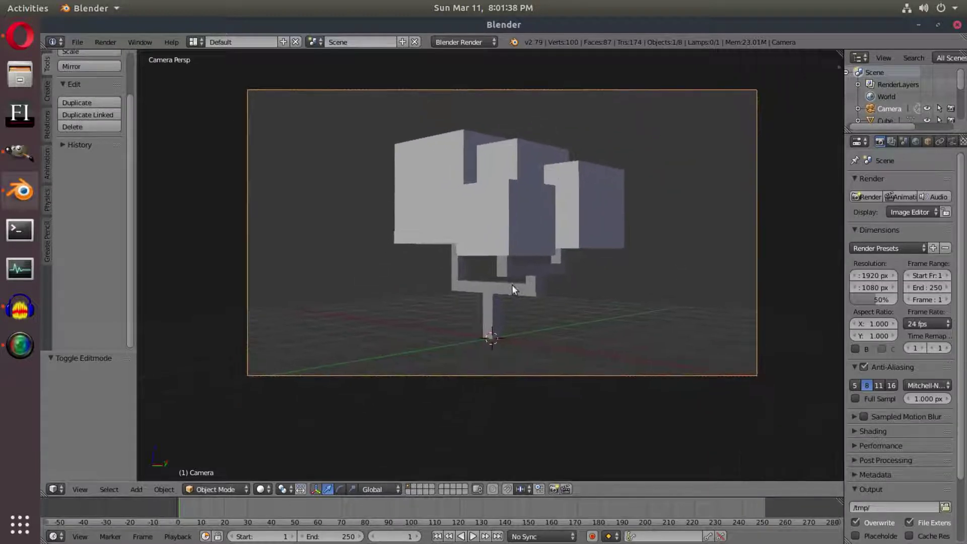
scroll(511, 285, "up", 2)
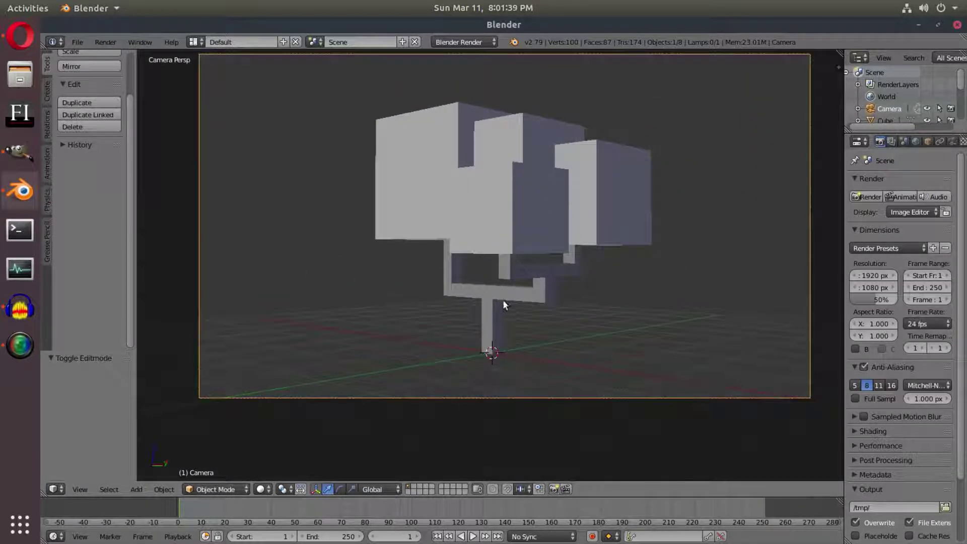
left_click(260, 489)
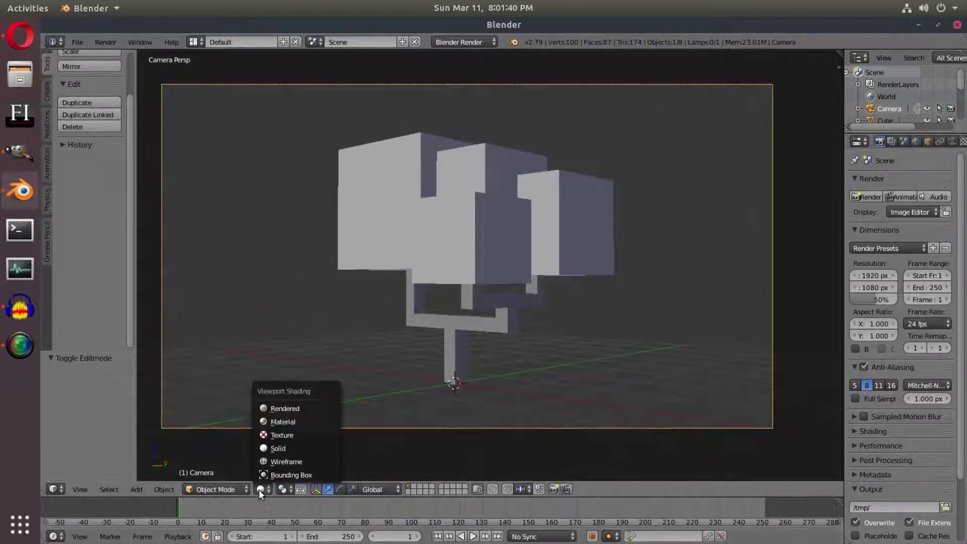
left_click(288, 407)
left_click(462, 42)
left_click(450, 84)
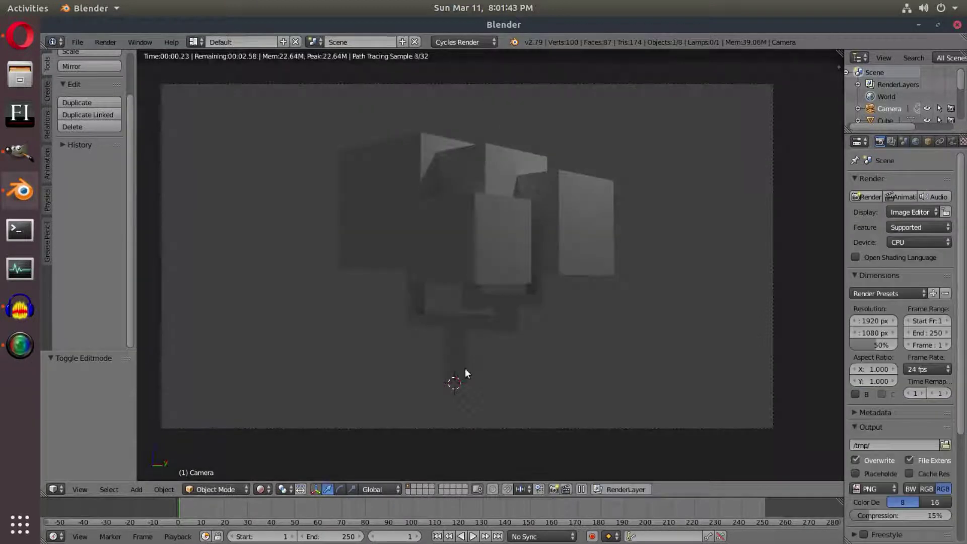
Step: Give the trunk a new material with a dark brown colour of about R 0.260, G 0.157, B 0.059
right_click(457, 342)
left_click_drag(844, 160, 751, 171)
left_click(883, 141)
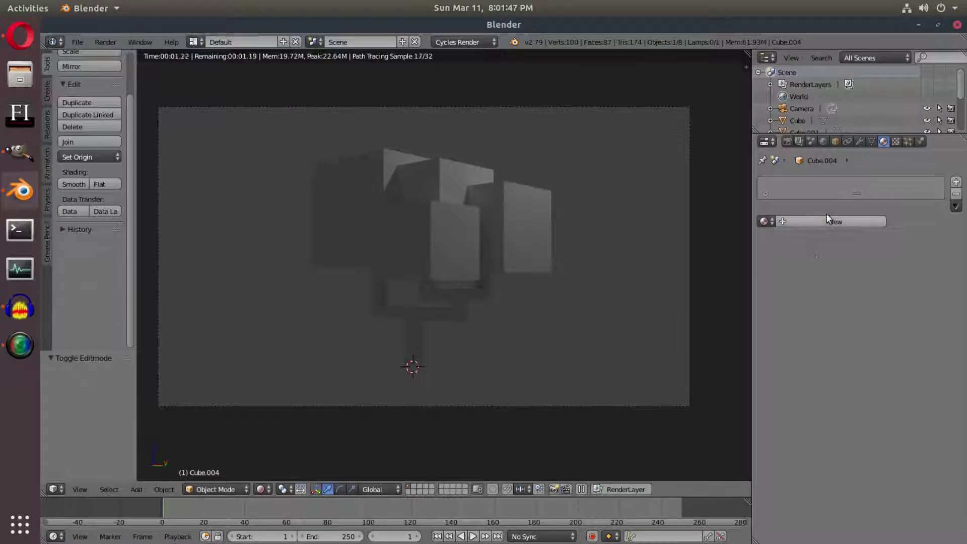
left_click(829, 222)
left_click(873, 312)
left_click(869, 207)
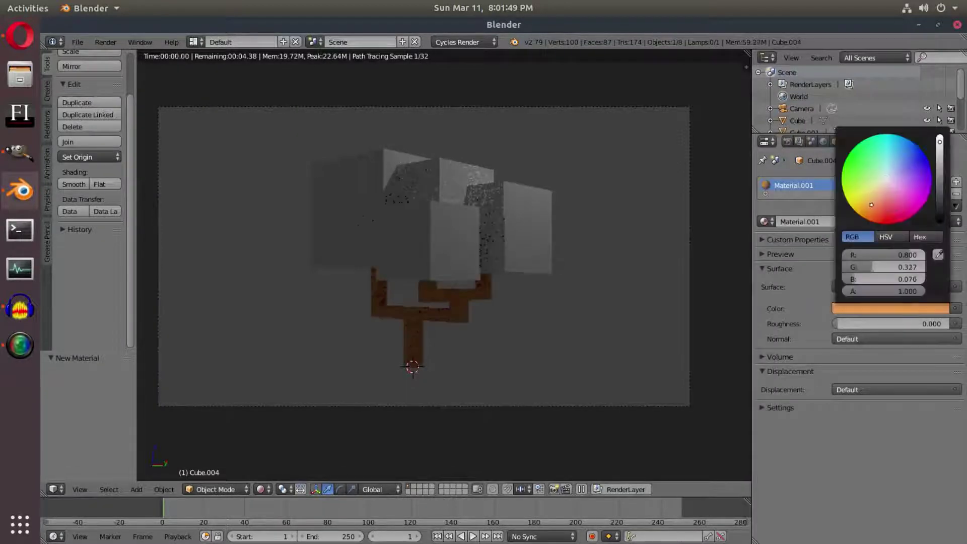
left_click_drag(864, 212, 865, 208)
mouse_move(940, 144)
left_mouse_down()
mouse_move(939, 183)
mouse_move(939, 175)
left_mouse_up()
left_click_drag(866, 207, 867, 201)
left_click(873, 197)
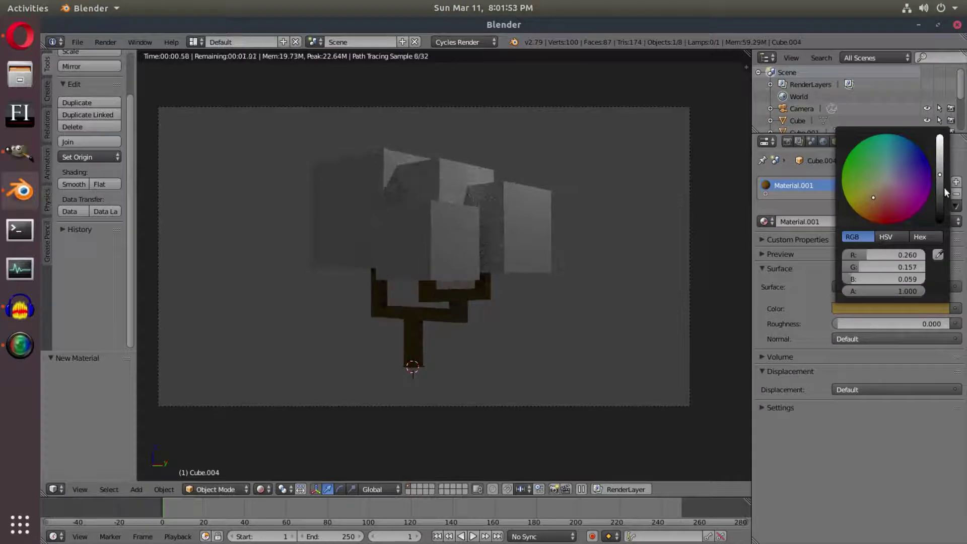
Step: Set the diffuse colour of the foliage cubes' shared material to a bright green
right_click(517, 214)
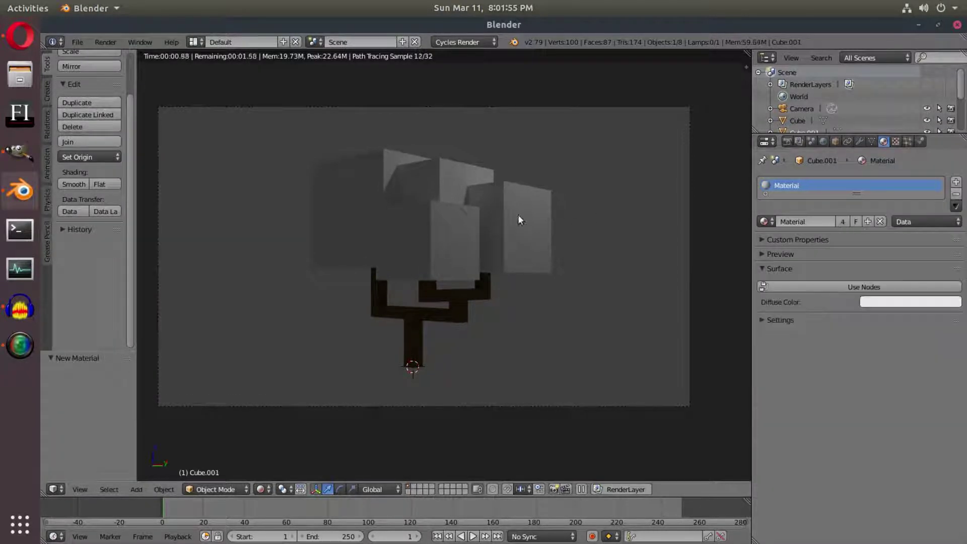
left_click(871, 300)
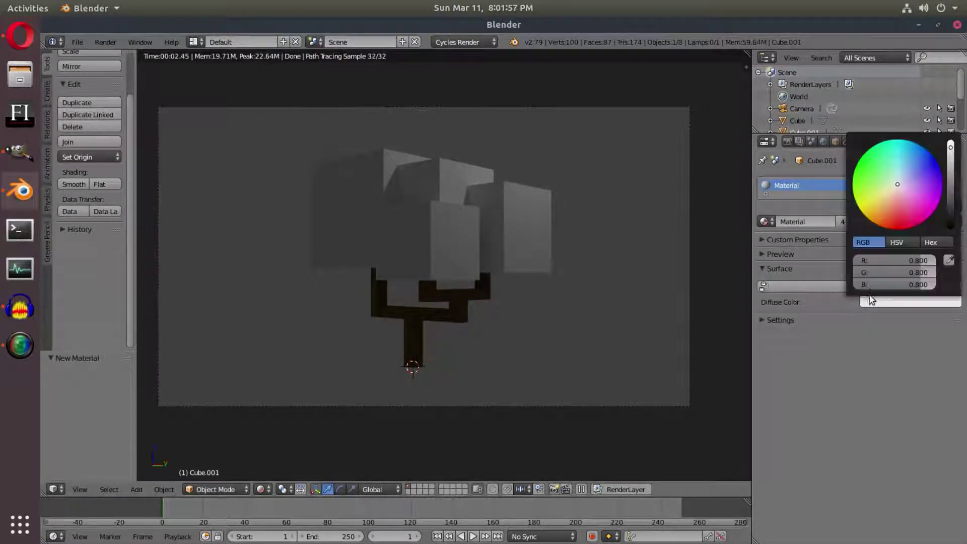
left_click(873, 180)
mouse_move(873, 180)
left_mouse_down()
mouse_move(876, 168)
mouse_move(874, 179)
left_mouse_up()
left_click(848, 283)
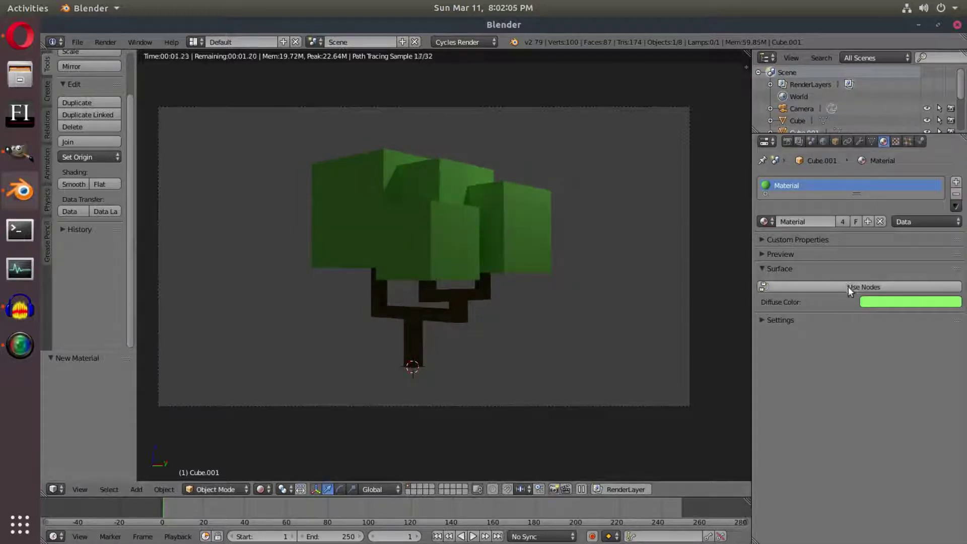
Step: Lighten the trunk material's colour slightly and shift it toward a warmer, reddish brown
right_click(428, 327)
left_click(866, 308)
left_click_drag(939, 176, 940, 171)
middle_click_drag(480, 310, 609, 308)
left_click(868, 306)
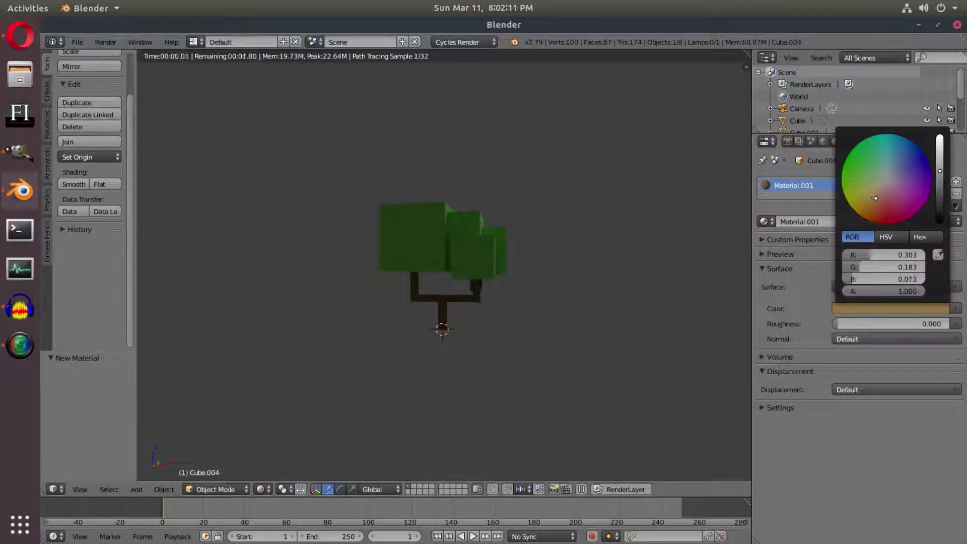
left_click_drag(875, 198, 877, 199)
middle_click_drag(542, 284, 515, 261)
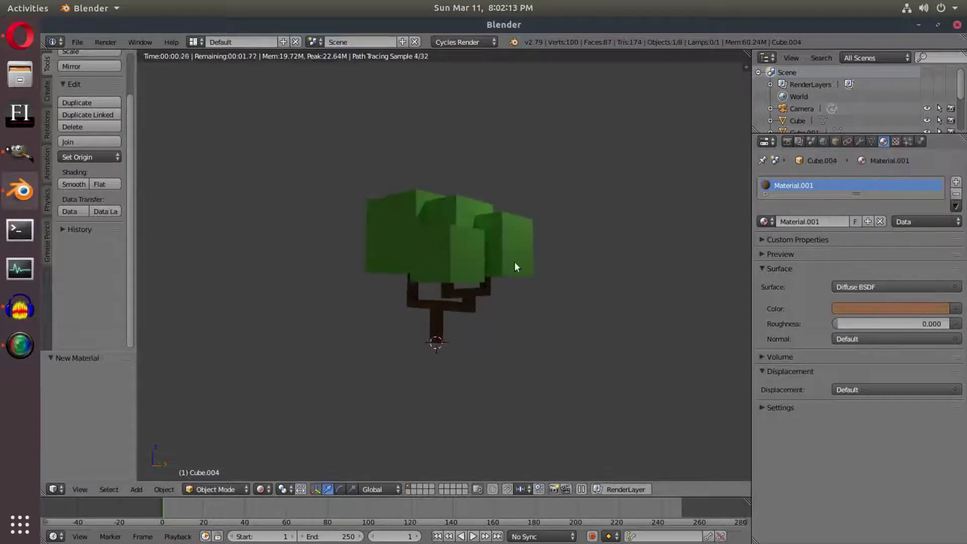
Step: Change the lamp to a Sun, rotate it about -38.6° around the global Z axis and return to the camera view
scroll(808, 107, "down", 4)
left_click(800, 115)
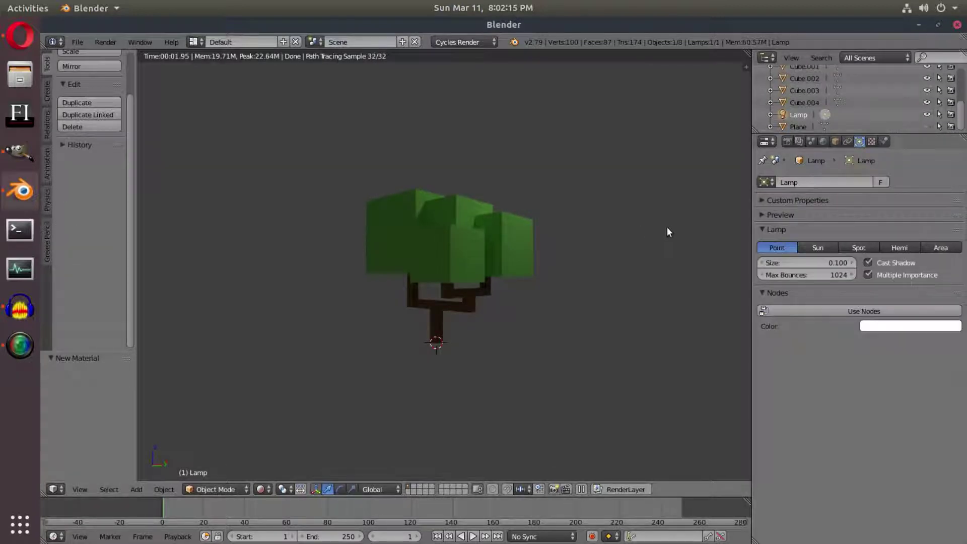
left_click(818, 248)
key("r")
key("z")
key("z")
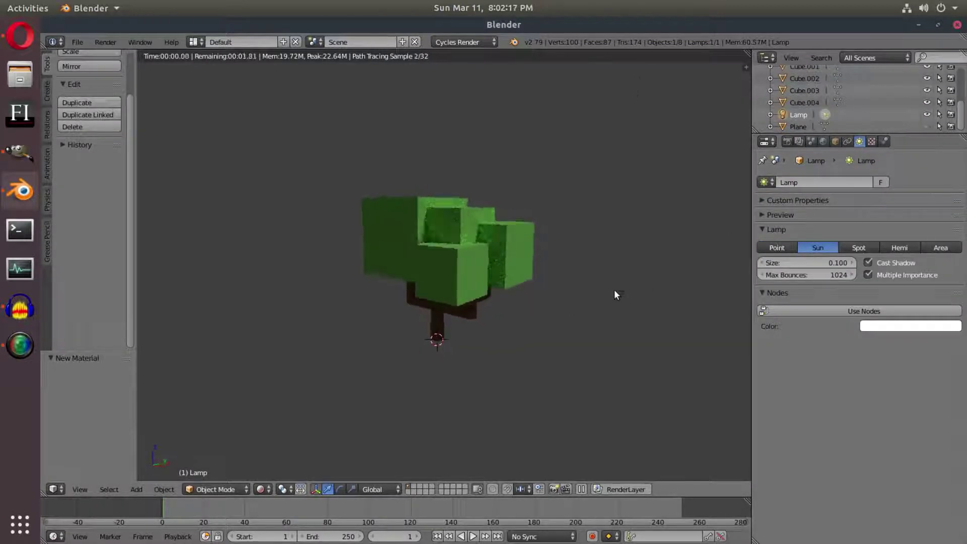
key("Escape")
key("r")
key("z")
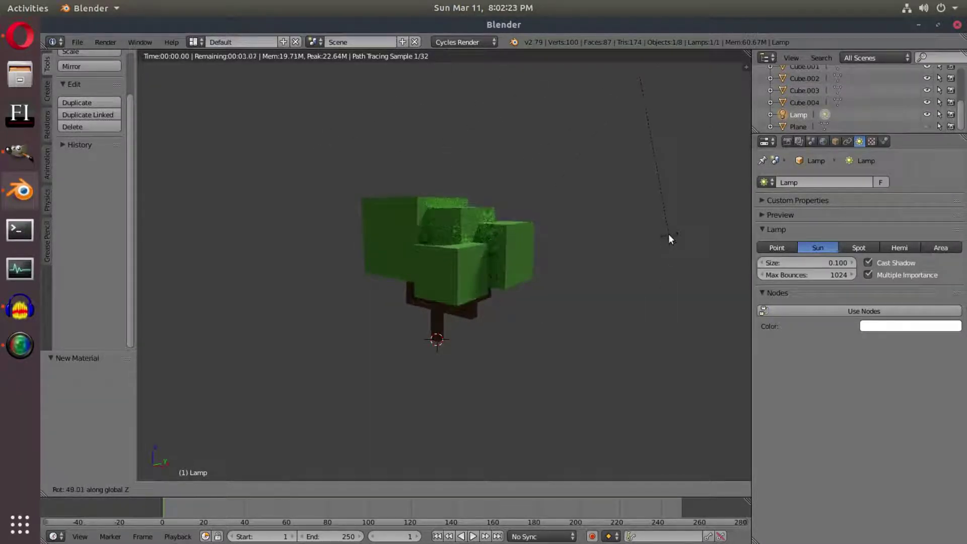
left_click(410, 128)
key("KP_0")
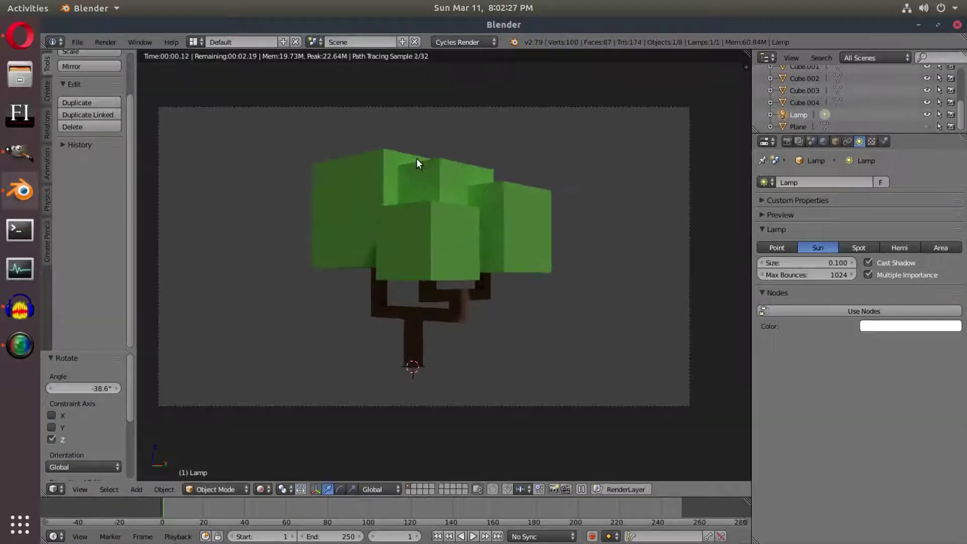
Step: Duplicate the sun lamp with an offset of about X -1.850, Y -1.688, Z -0.410, and try rotating the copy around Z
key("shift+d")
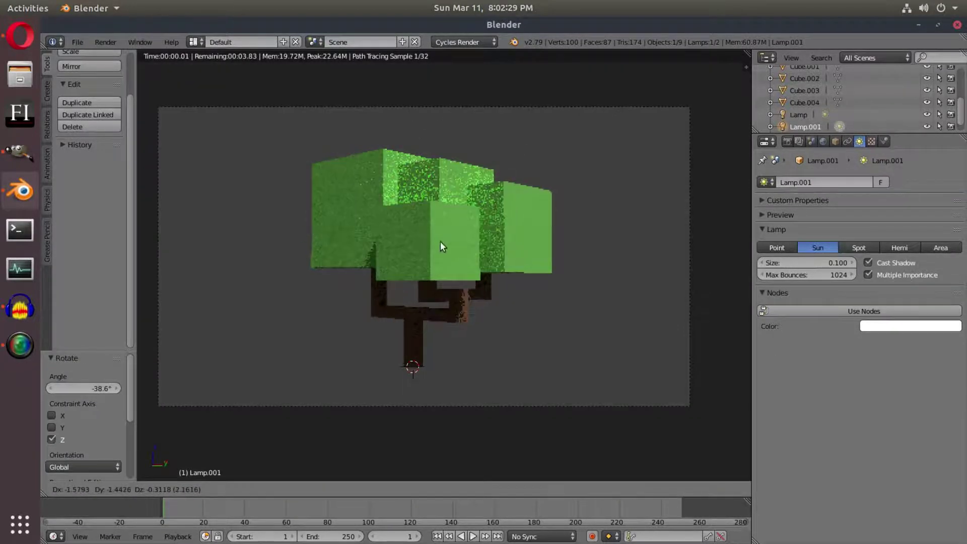
left_click(422, 244)
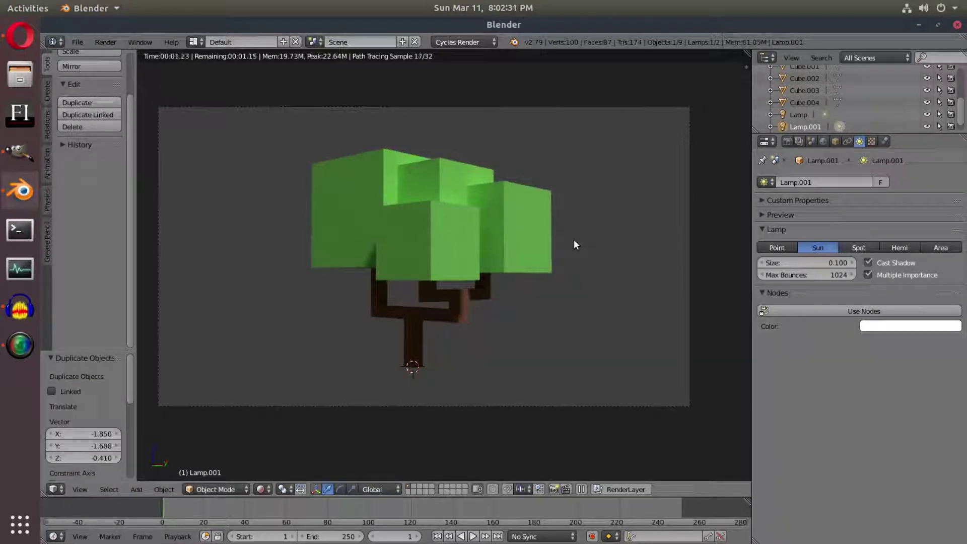
key("r")
key("z")
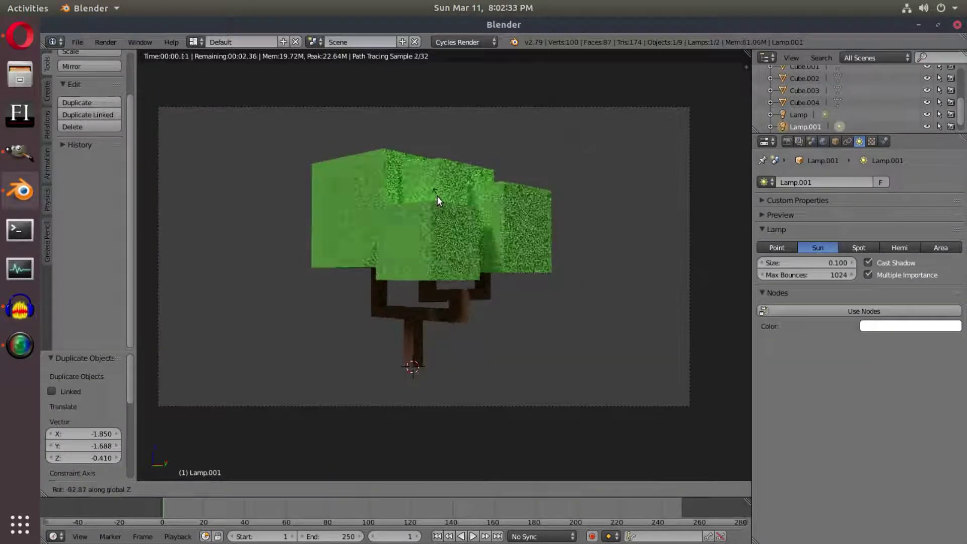
left_click(500, 341)
Step: Set the duplicated lamp's type to Hemi and trackball-rotate it by about -215° and -8.02°
left_click(898, 247)
key("r")
key("r")
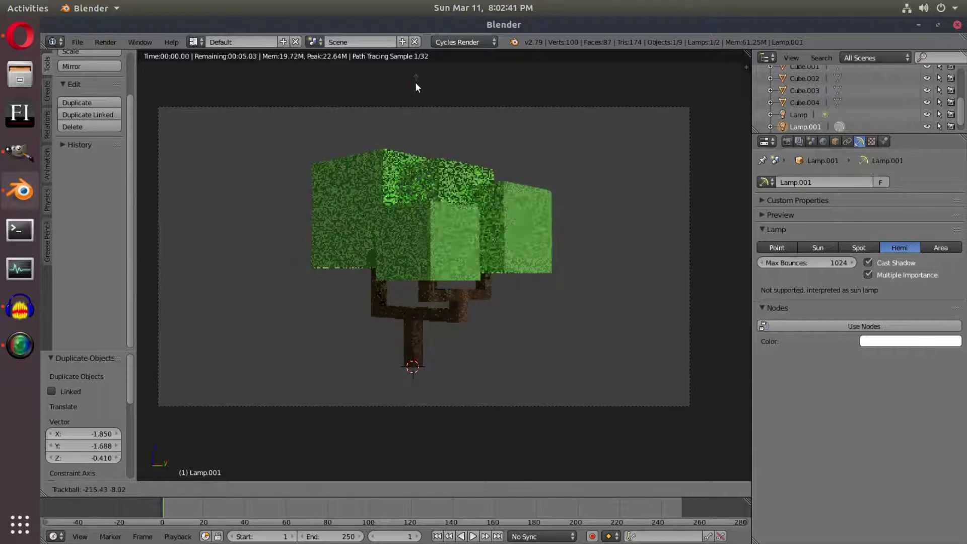
left_click(415, 82)
Step: Set the duplicated lamp back to Sun and trackball-rotate it by about -11.5° and 5.16°
left_click(818, 247)
key("r")
key("r")
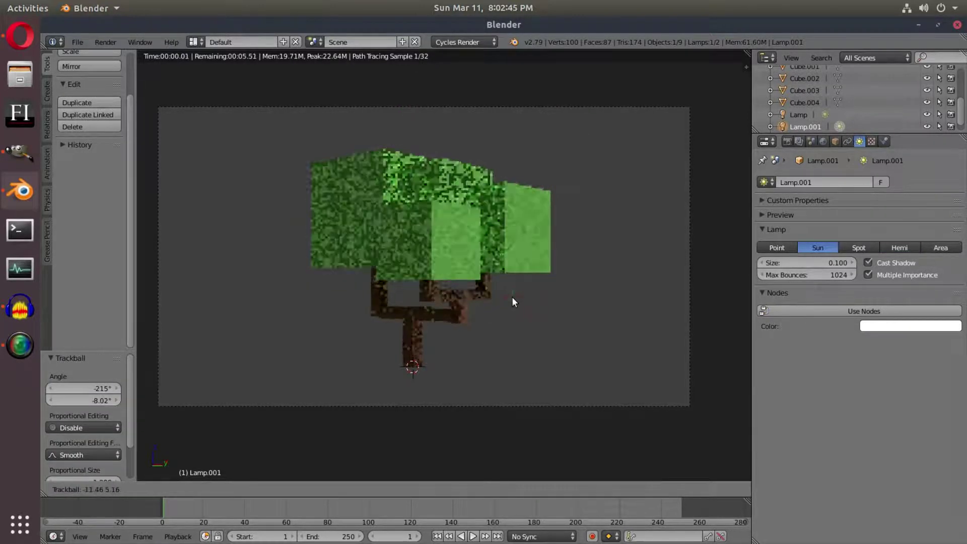
left_click(511, 297)
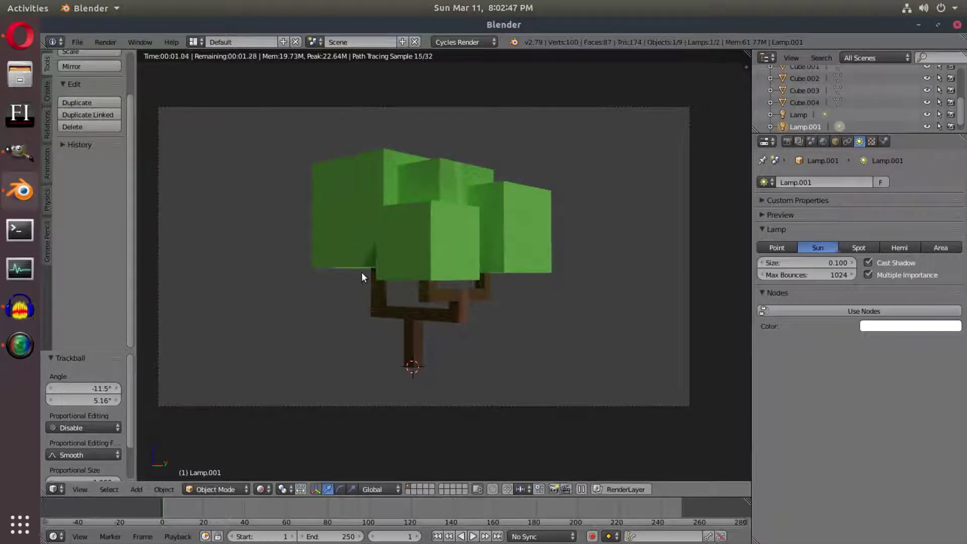
middle_click_drag(497, 303, 429, 251)
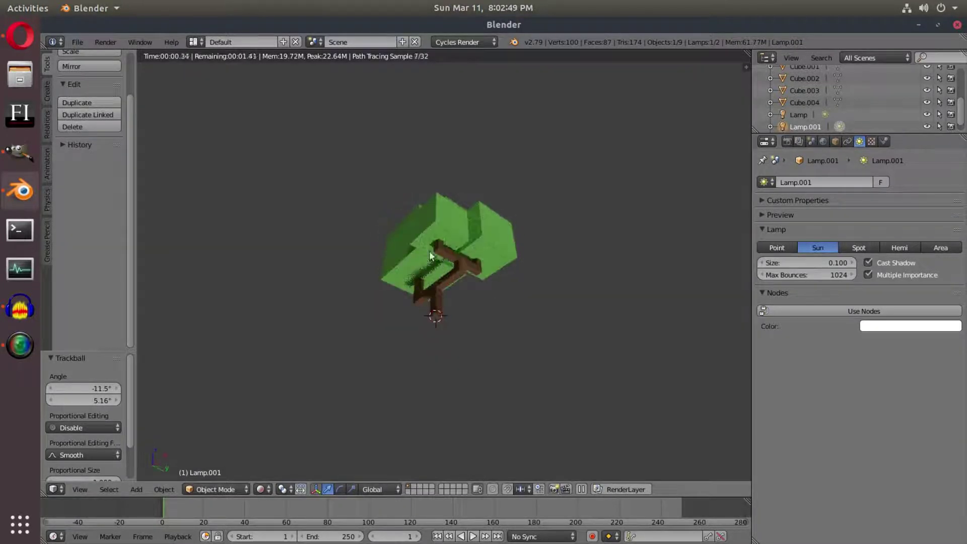
key("KP_0")
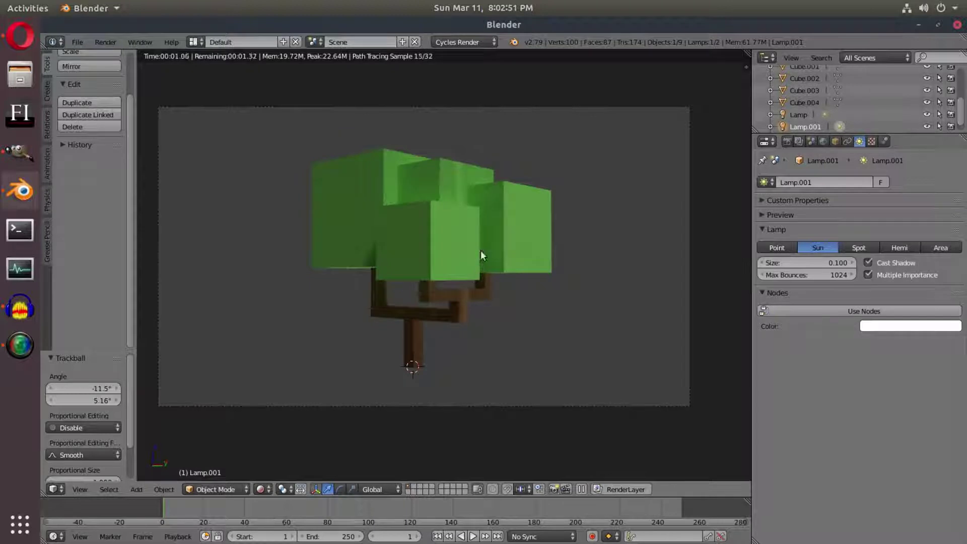
Step: Leave the camera view, set the viewport shading to Solid and unhide the ground plane
key("KP_0")
left_click(264, 489)
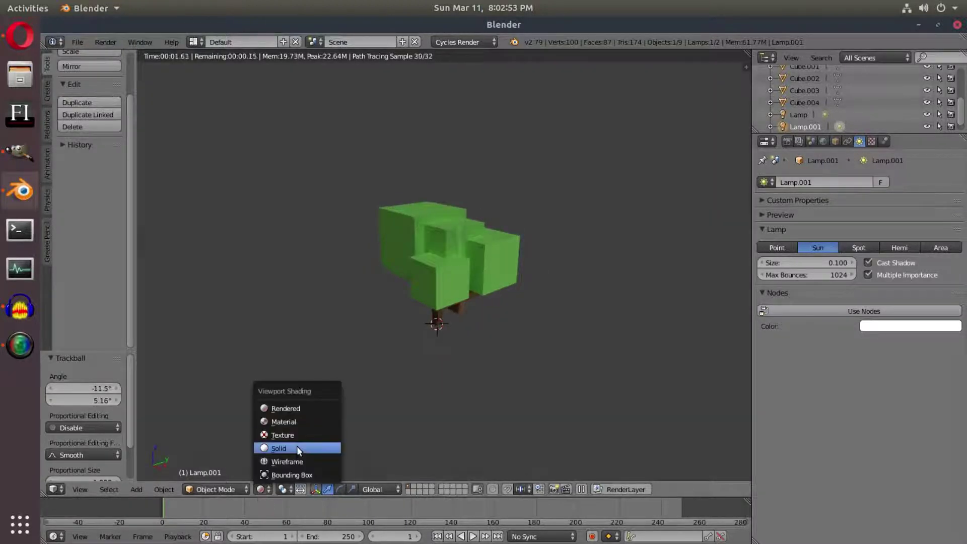
left_click(297, 448)
key("alt+h")
Step: Scale the ground plane up by about 1.946, then down by a factor of 0.600 in camera view
right_click(504, 339)
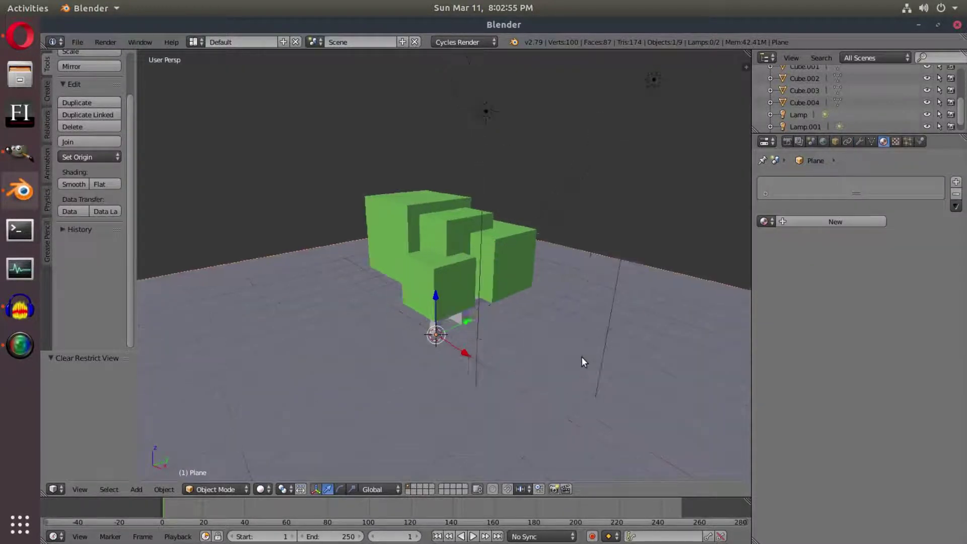
key("s")
left_click(733, 333)
key("KP_0")
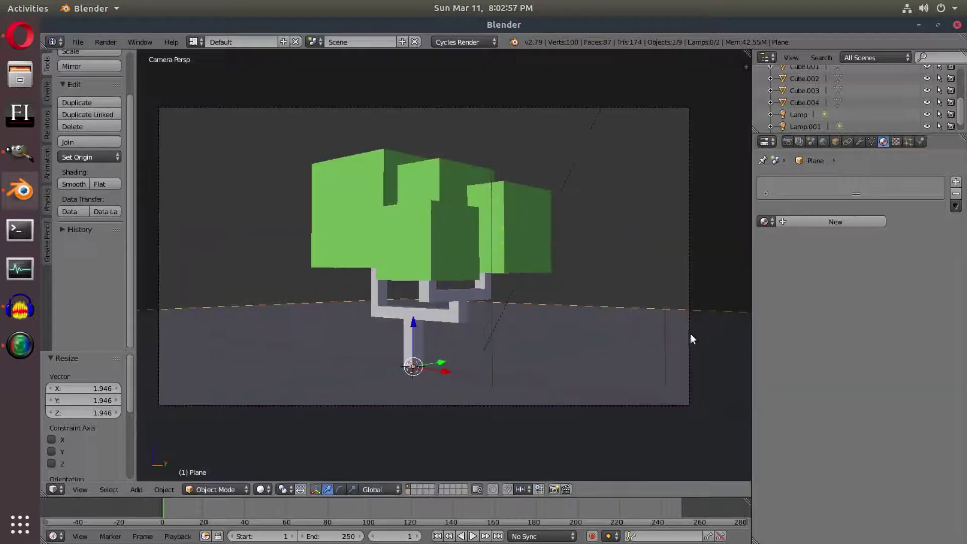
key("s")
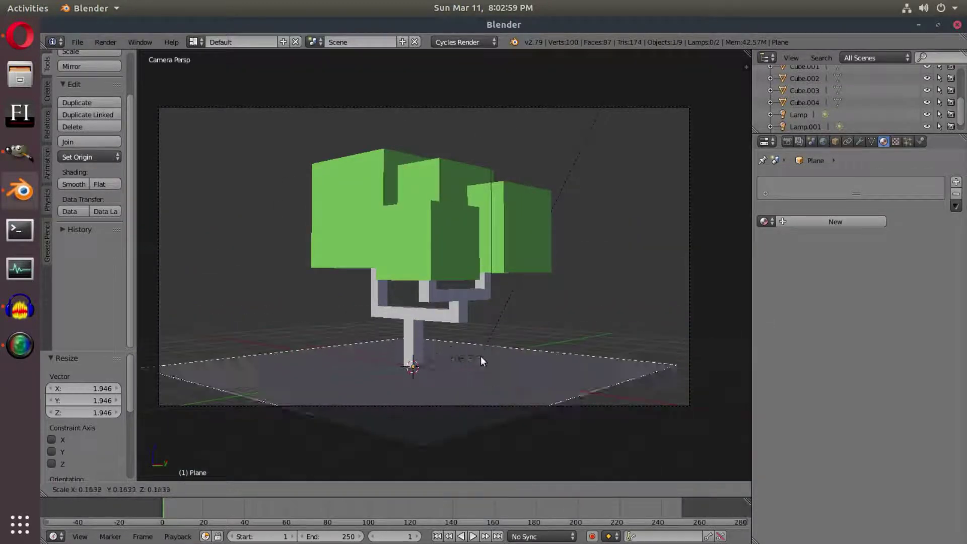
left_click(576, 362)
Step: Set the viewport shading to Rendered and lighten the World background colour to a grey of 0.070
left_click(822, 141)
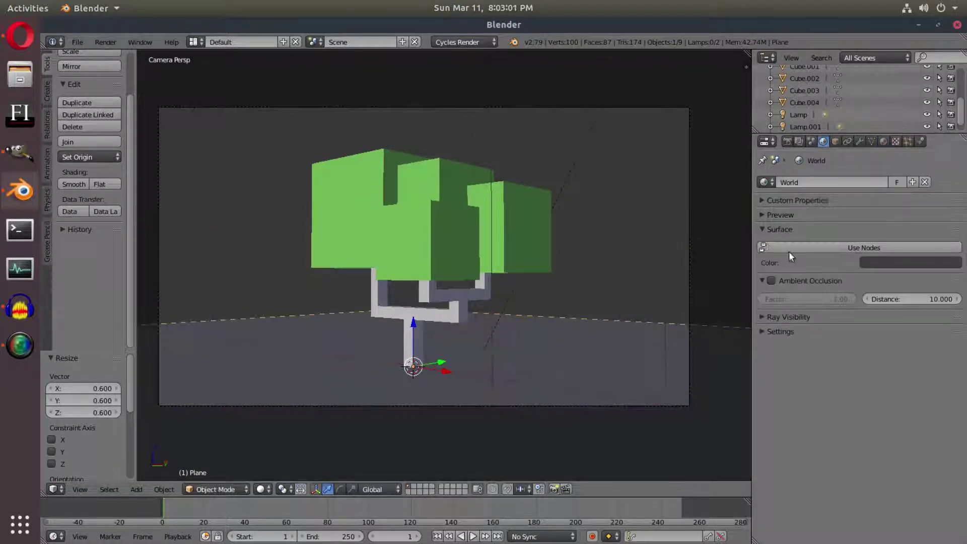
left_click(263, 489)
left_click(289, 406)
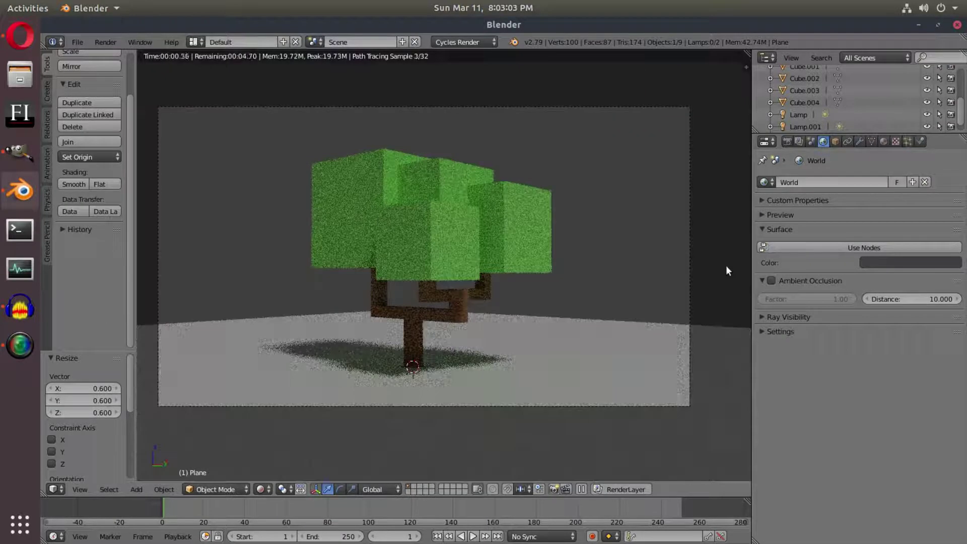
left_click(894, 262)
left_click_drag(952, 160, 952, 163)
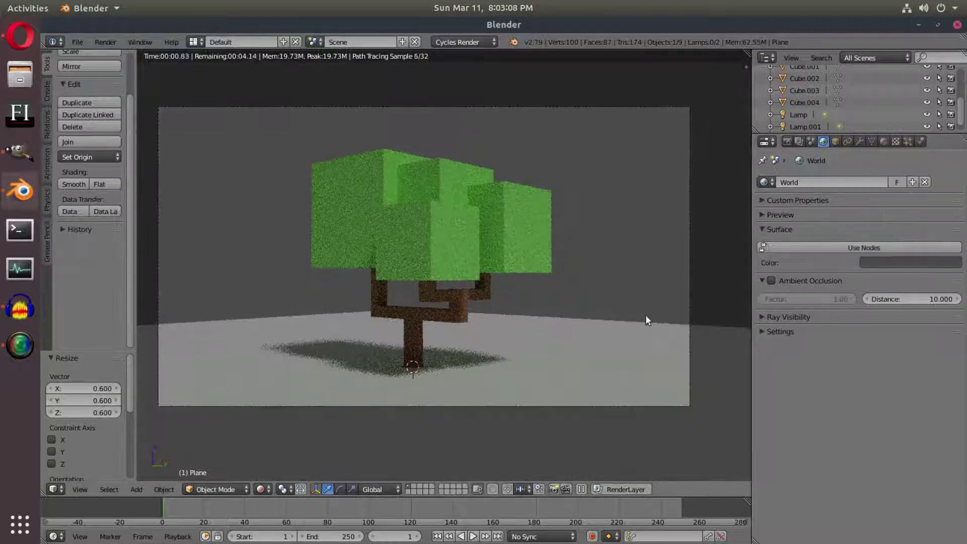
Step: Enable nodes for the World surface and brighten the background colour to a lighter grey
left_click(860, 248)
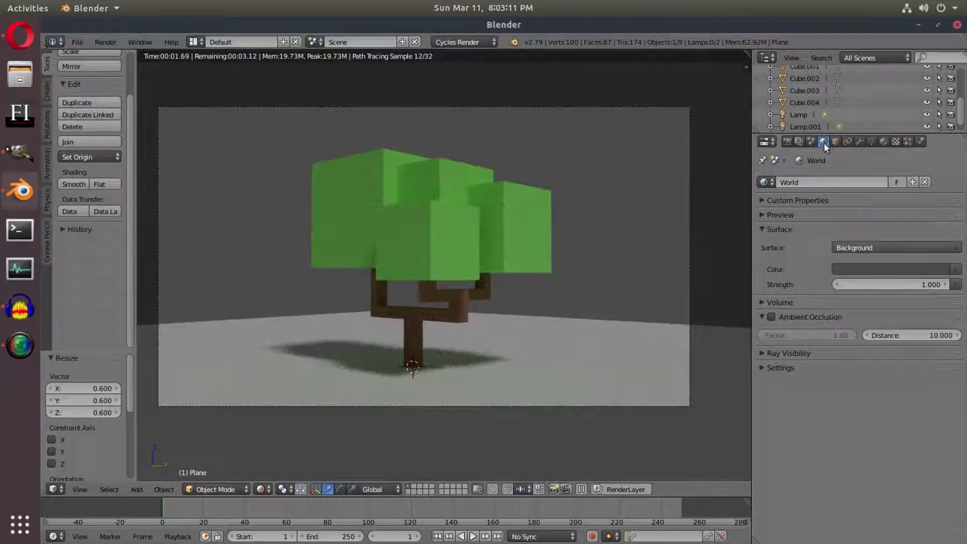
left_click(872, 270)
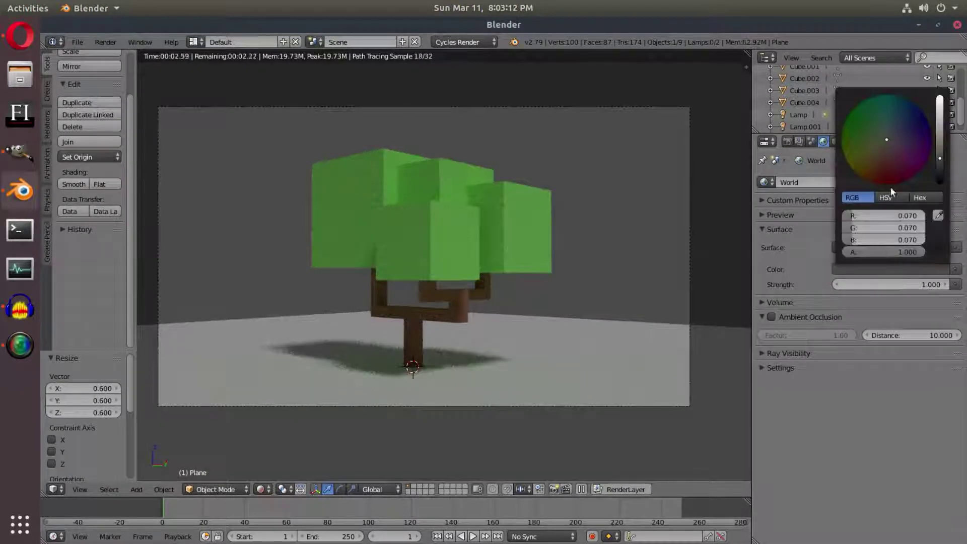
left_click(938, 137)
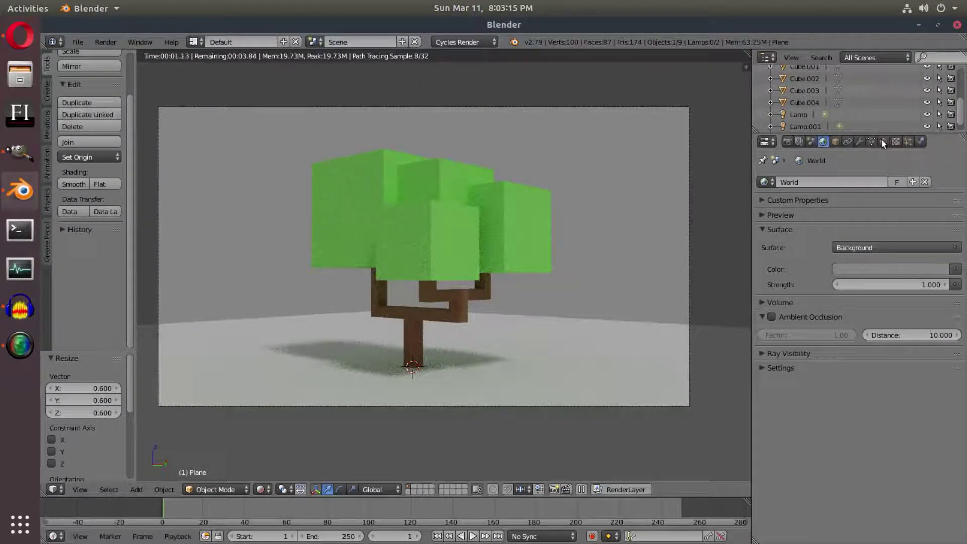
Step: Give the ground plane a new material with a muted brown diffuse colour
left_click(883, 141)
left_click(836, 221)
left_click(884, 308)
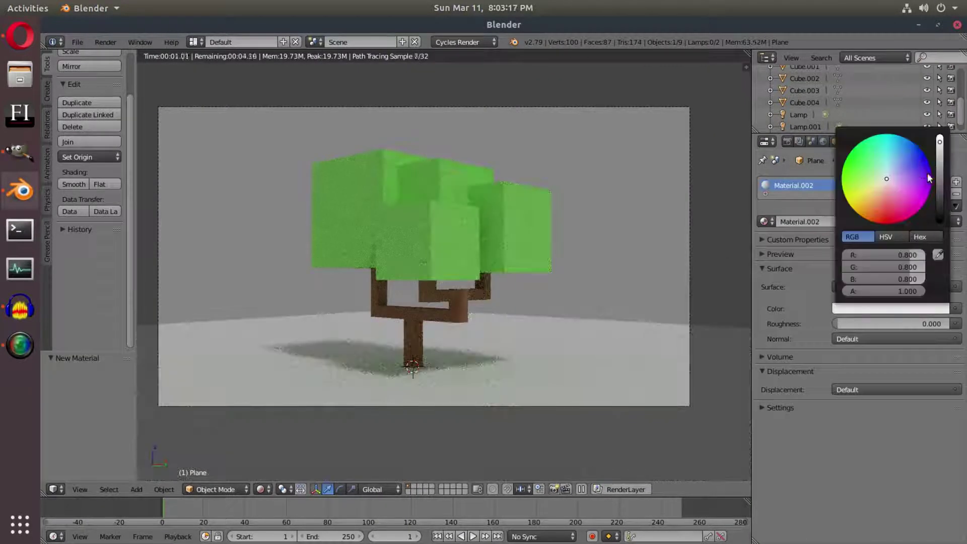
left_click(939, 179)
left_click_drag(880, 186, 879, 194)
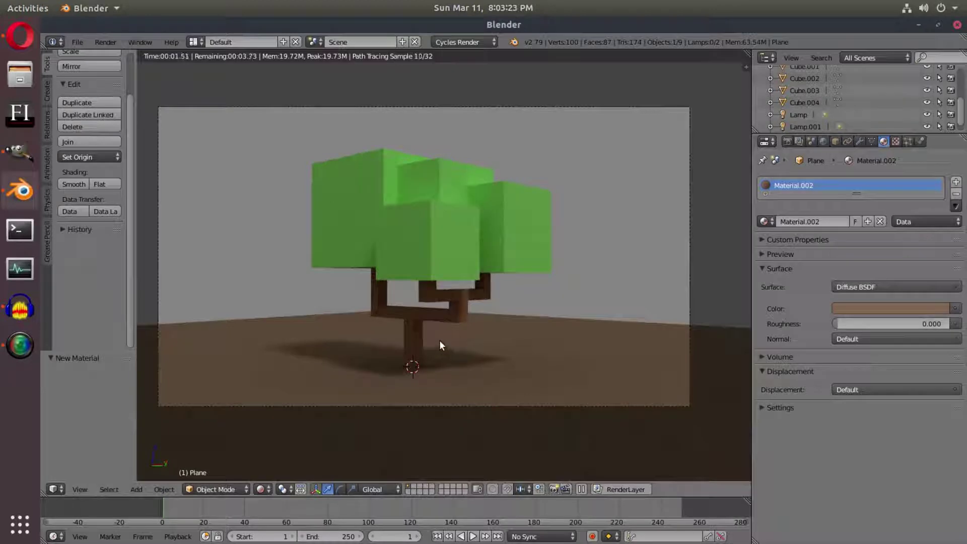
Step: In Solid shading, scale the ground plane by about 0.850 and rotate it about 43° around the global Z axis
left_click(260, 489)
left_click(275, 449)
middle_click_drag(332, 415, 510, 363)
key("s")
left_click(605, 397)
key("r")
key("z")
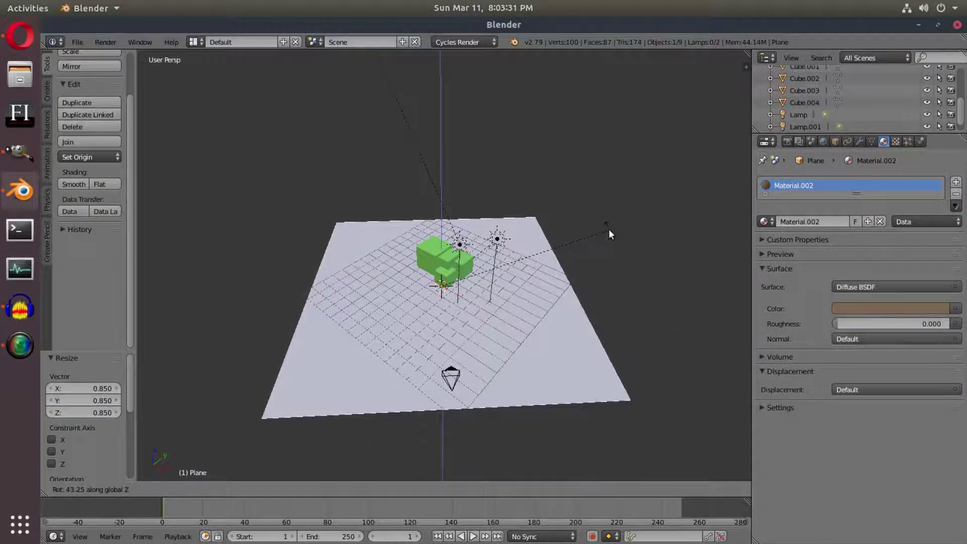
left_click(609, 228)
Step: Extrude the ground plane's edge behind the tree upward along Z to form a back wall
middle_click_drag(506, 359, 438, 410)
key("Tab")
middle_click_drag(479, 322, 401, 485)
right_click(384, 219)
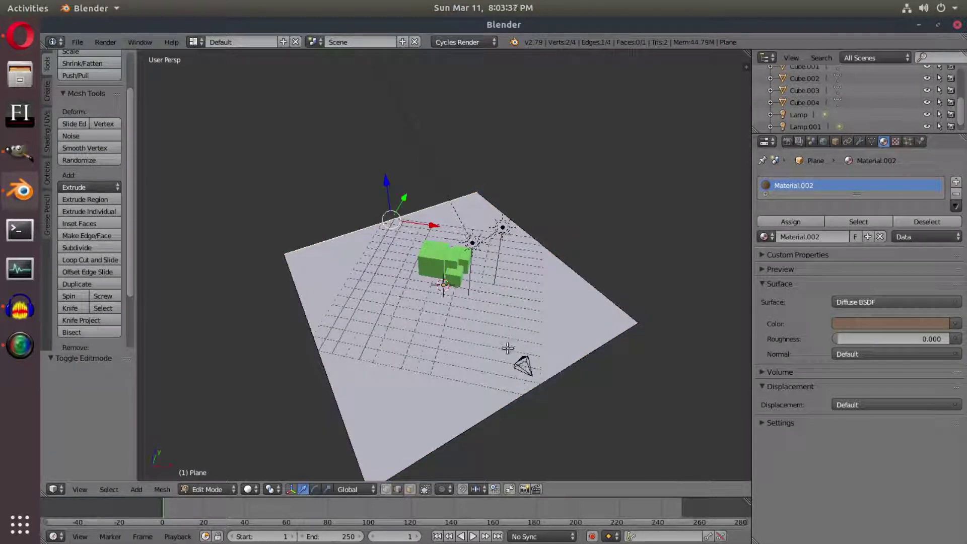
key("e")
key("z")
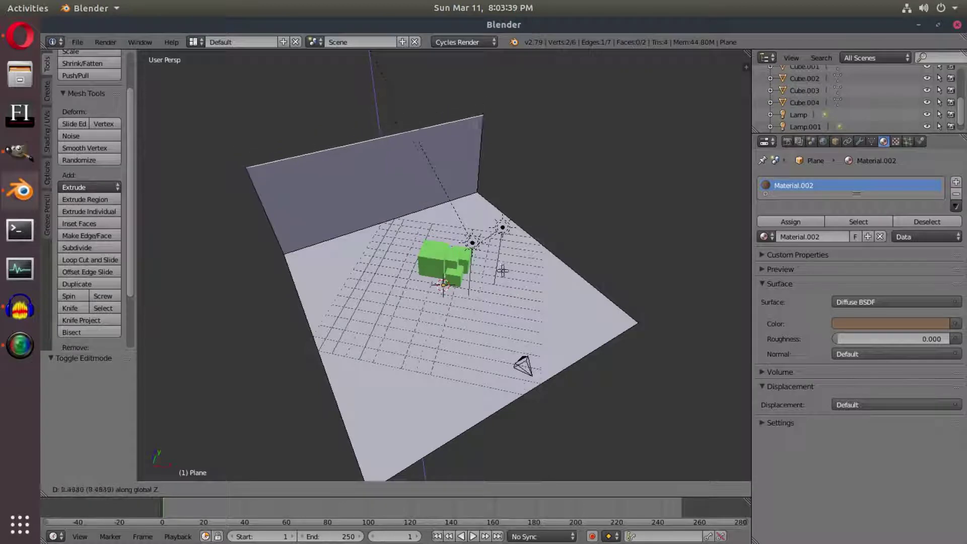
left_click(502, 268)
key("Tab")
Step: Add a Subdivision Surface modifier with 3 view subdivisions to the backdrop plane and shade it smooth
middle_click_drag(462, 293, 534, 269)
left_click(859, 141)
left_click(832, 182)
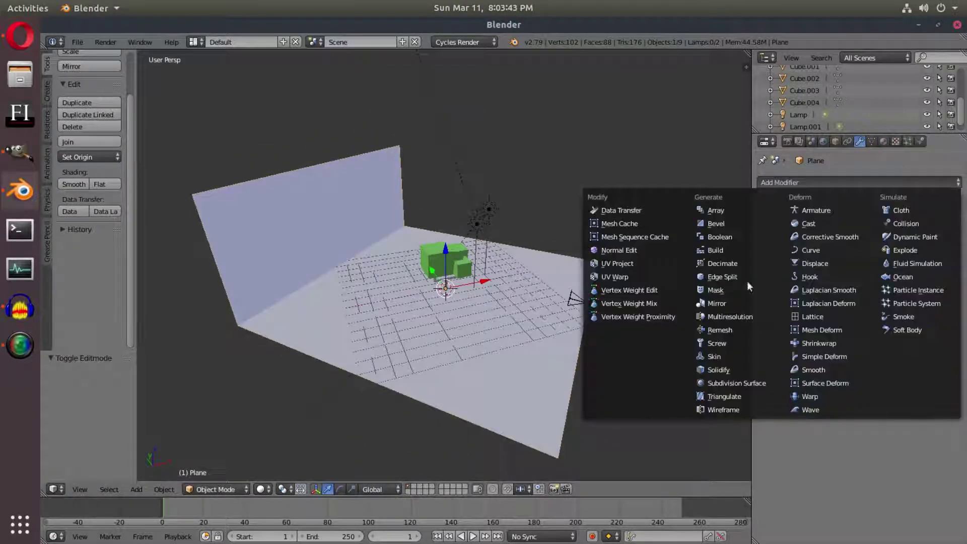
left_click(735, 382)
left_click(852, 262)
left_click(854, 262)
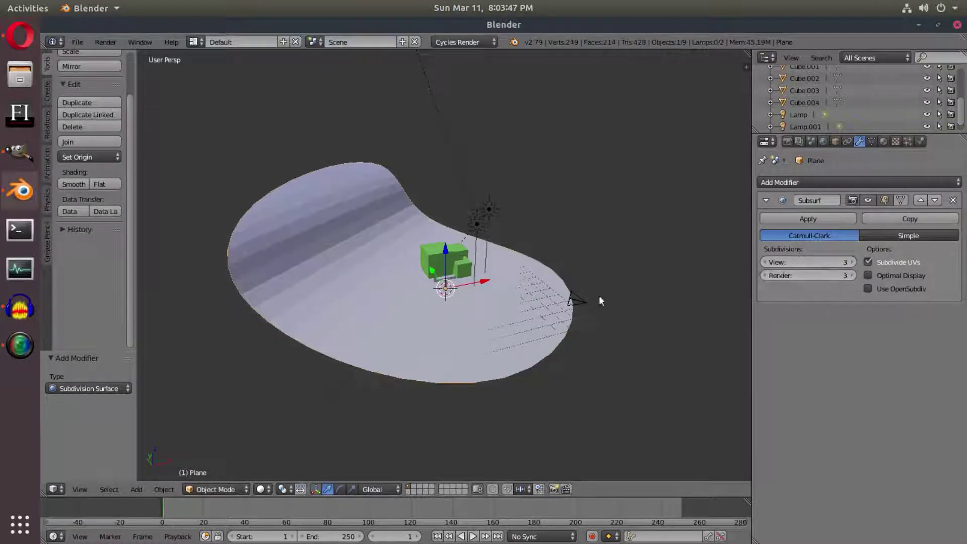
left_click(81, 182)
Step: Bevel the edge between the backdrop's floor and back wall with 3 segments and an offset of about 0.28
key("Tab")
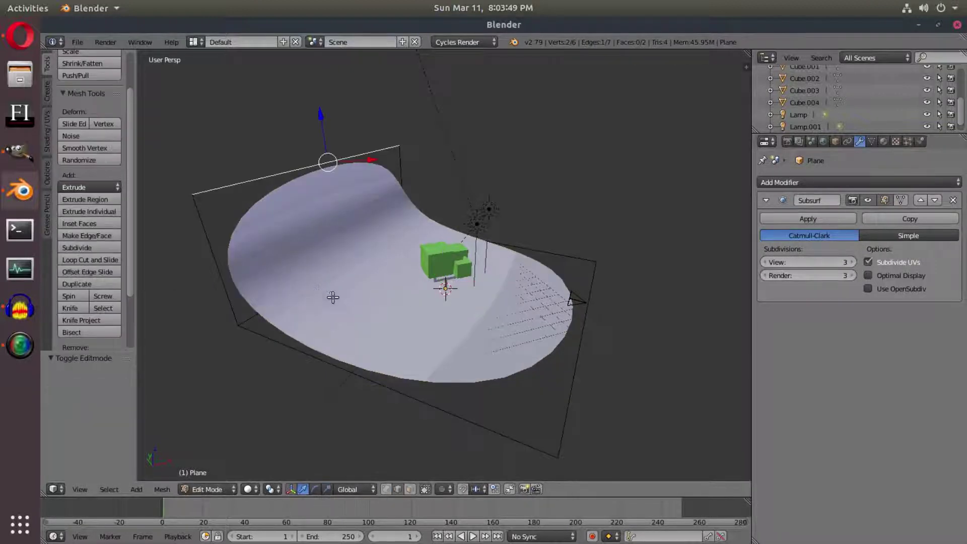
middle_click_drag(354, 241, 291, 316)
key("ctrl+b")
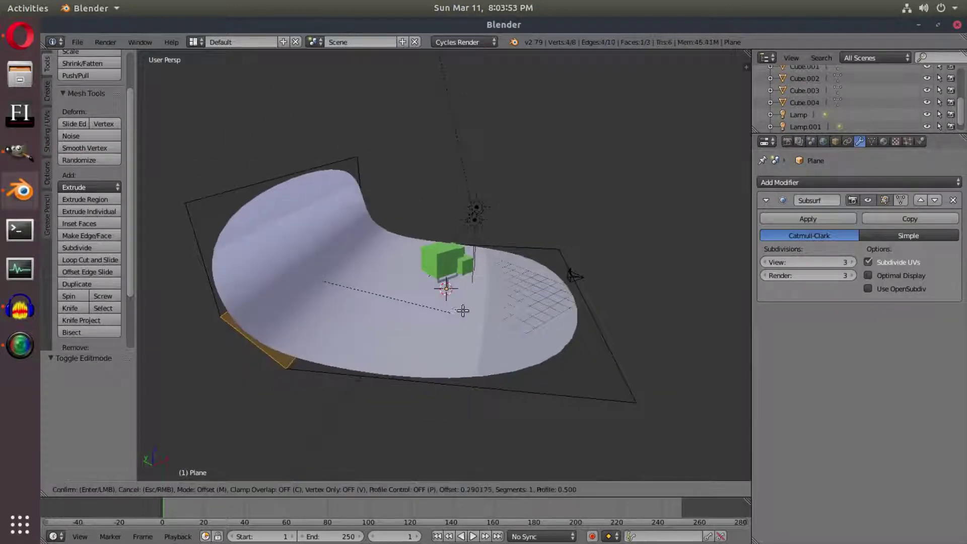
scroll(453, 314, "up", 2)
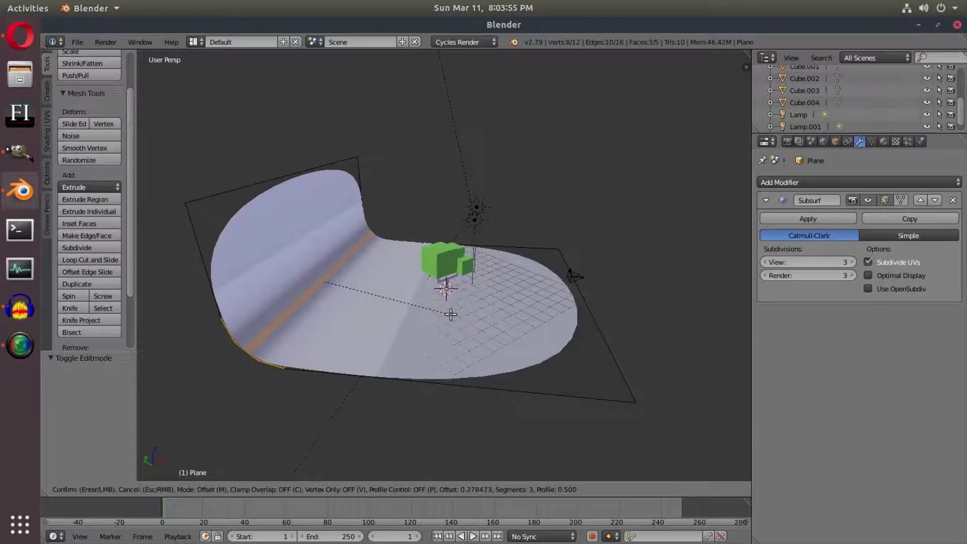
left_click(452, 313)
middle_click_drag(452, 314, 425, 317)
key("Tab")
Step: Add a loop cut across the backdrop's floor and slide it towards the front edge to tighten the rounded corners
key("Tab")
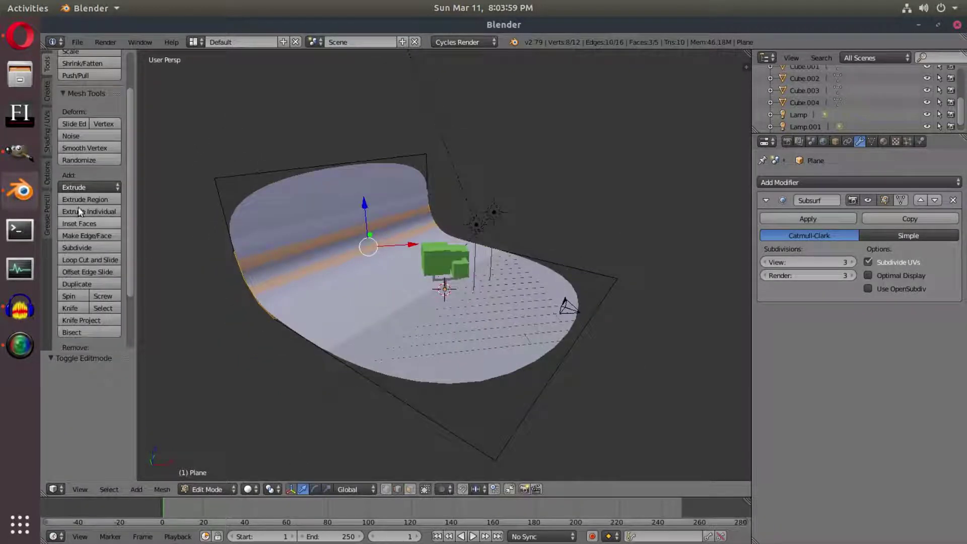
left_click(102, 259)
left_click(391, 382)
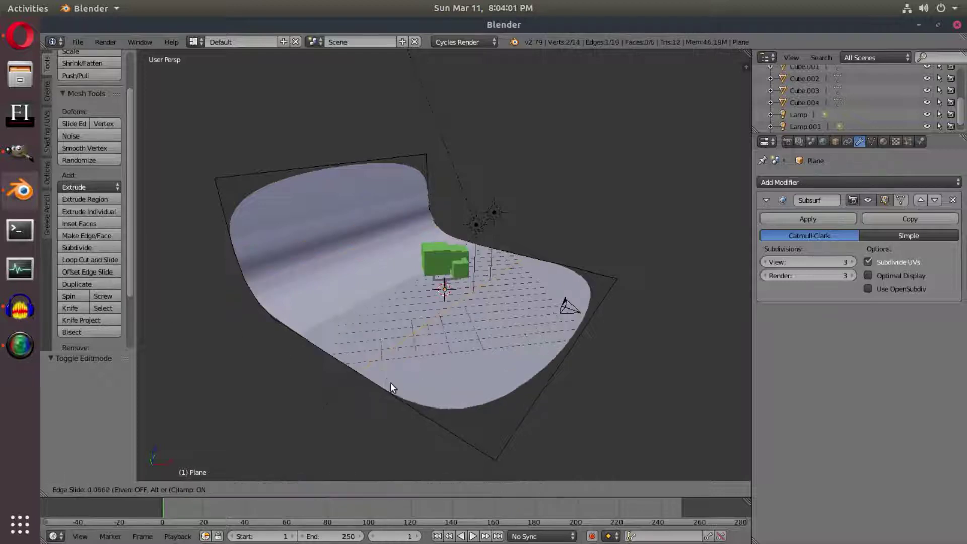
left_click(451, 407)
left_click(86, 257)
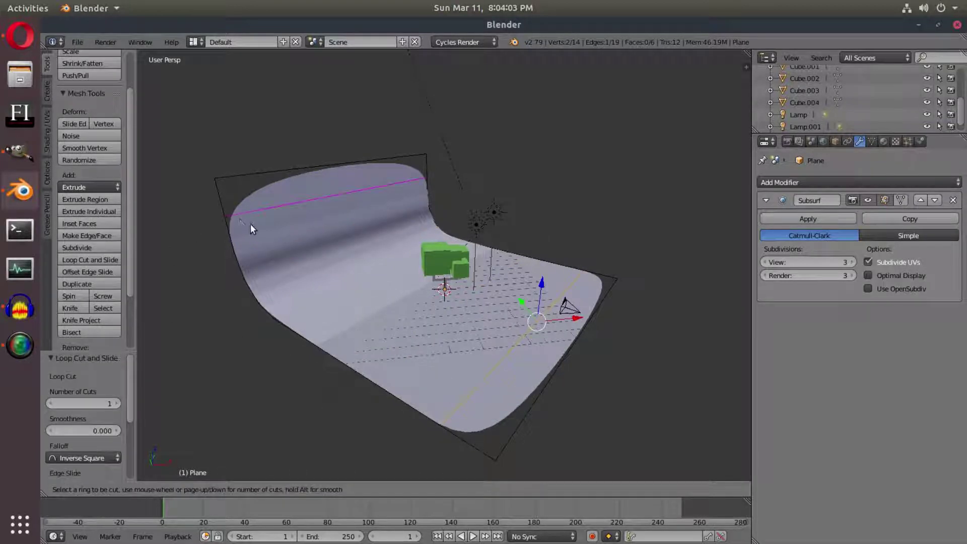
left_click(252, 225)
left_click(243, 225)
key("ctrl+z")
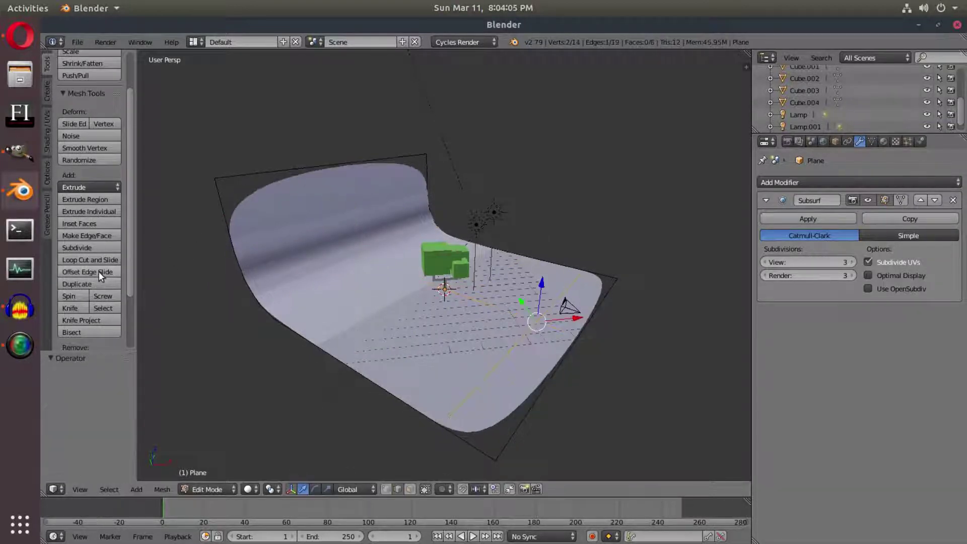
Step: Add a loop cut across the back wall, slide it close to the upper edge, and return to Object Mode
left_click(102, 259)
left_click(235, 233)
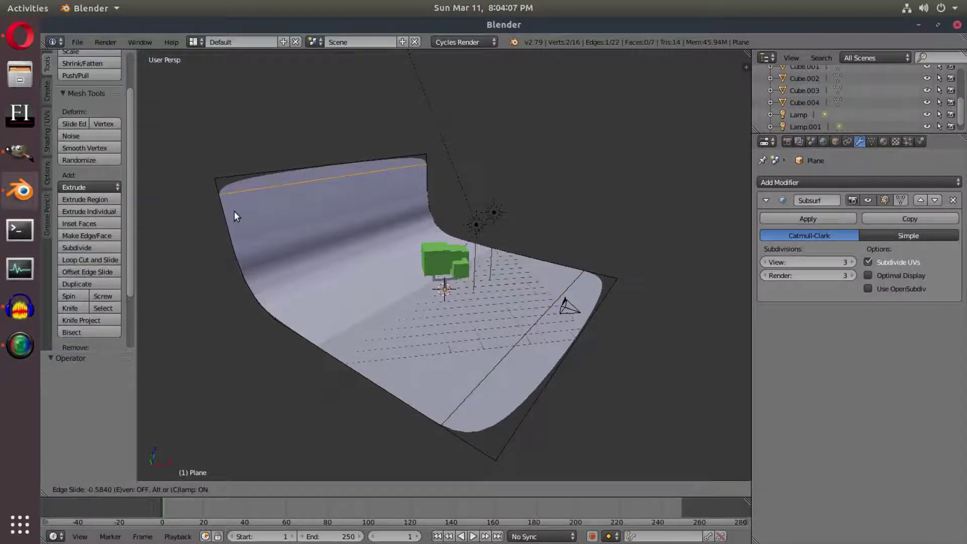
left_click(234, 211)
key("Tab")
Step: Look through the camera and preview the scene in Rendered viewport shading
key("KP_0")
scroll(415, 227, "down", 2)
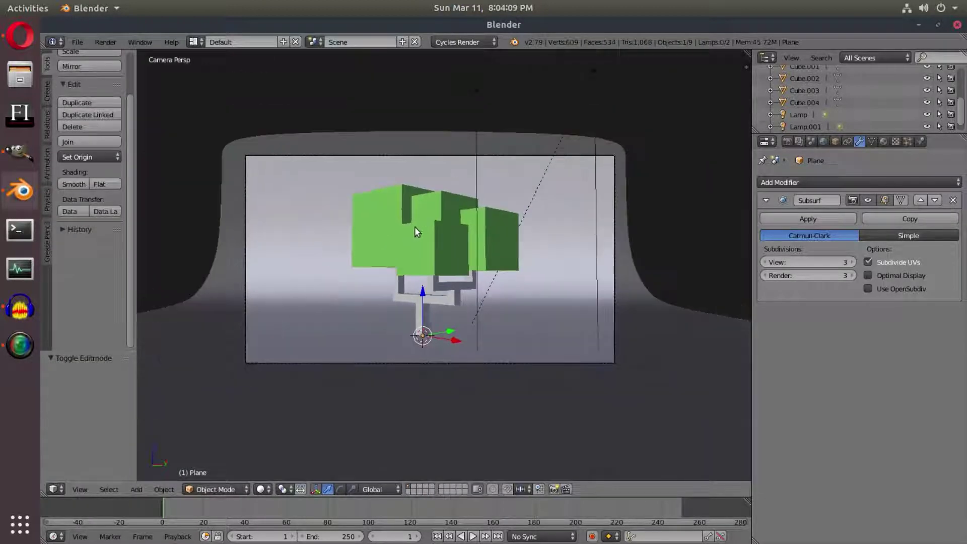
left_click(261, 489)
left_click(274, 409)
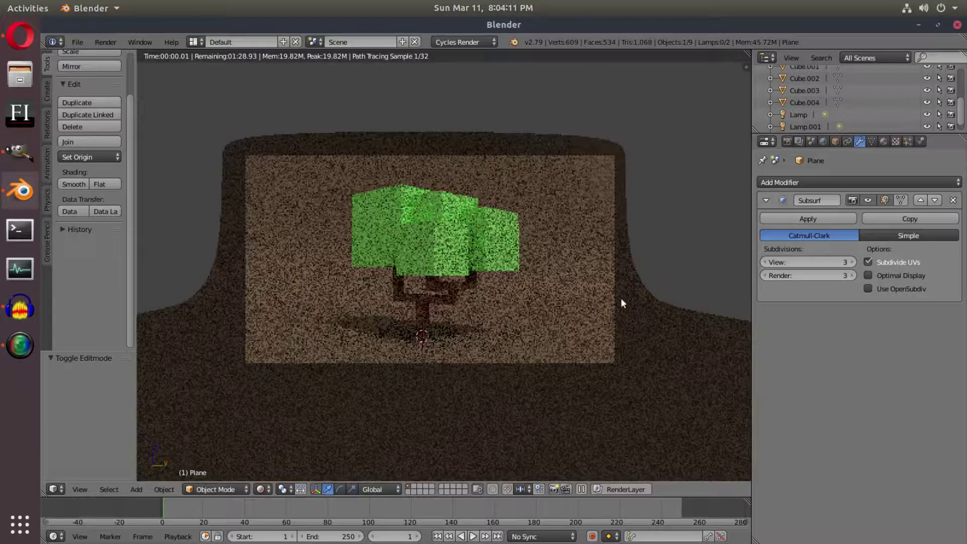
Step: Enable the Border option in the render dimensions to limit the preview to the camera frame
left_click(786, 141)
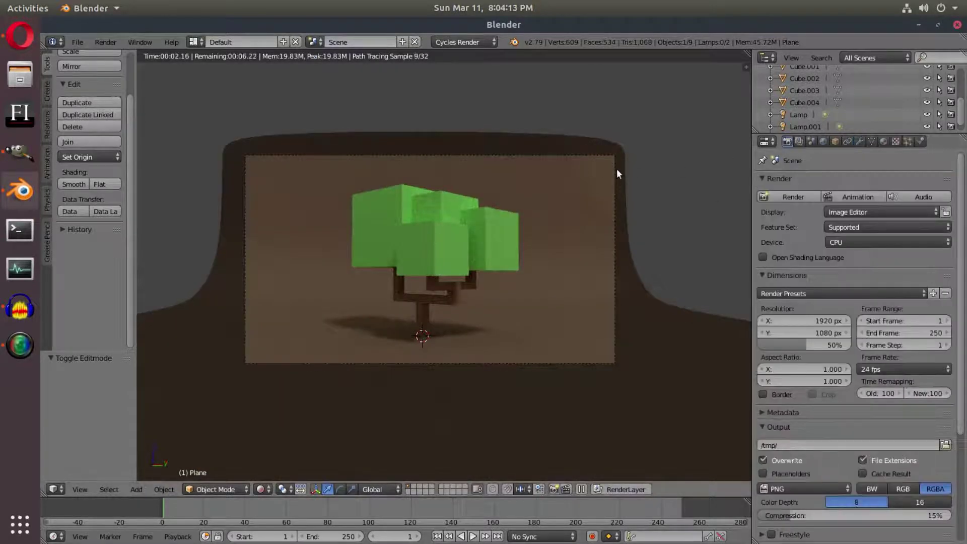
left_click(775, 397)
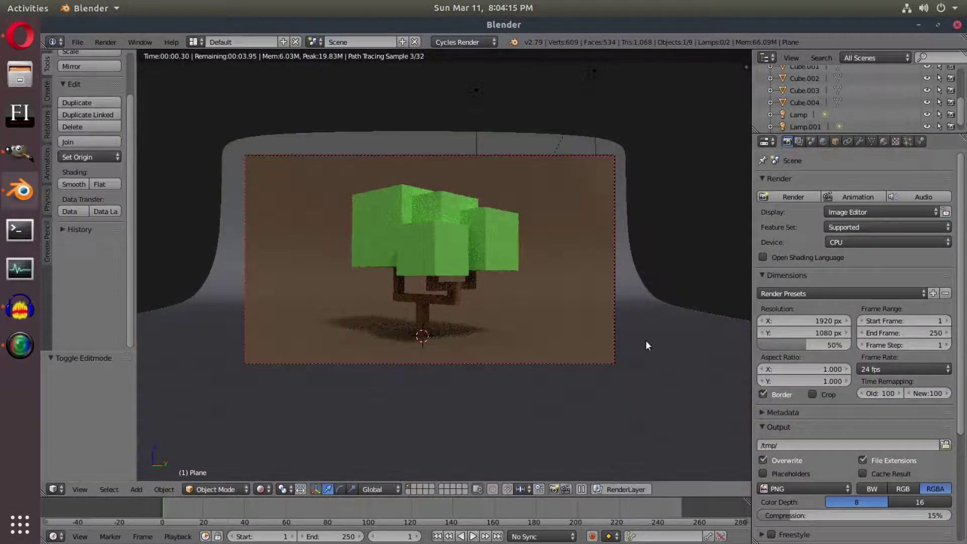
scroll(629, 325, "up", 2)
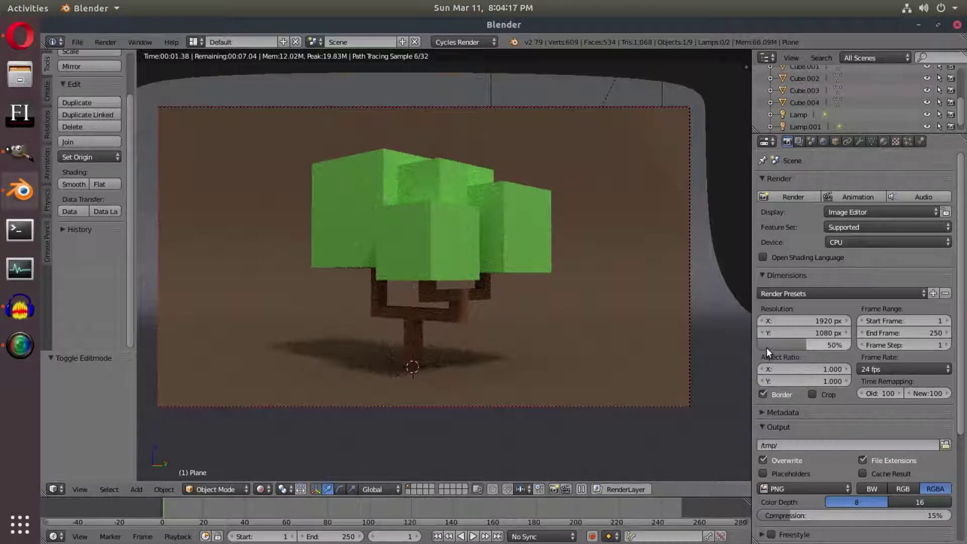
left_click(788, 395)
left_click(788, 394)
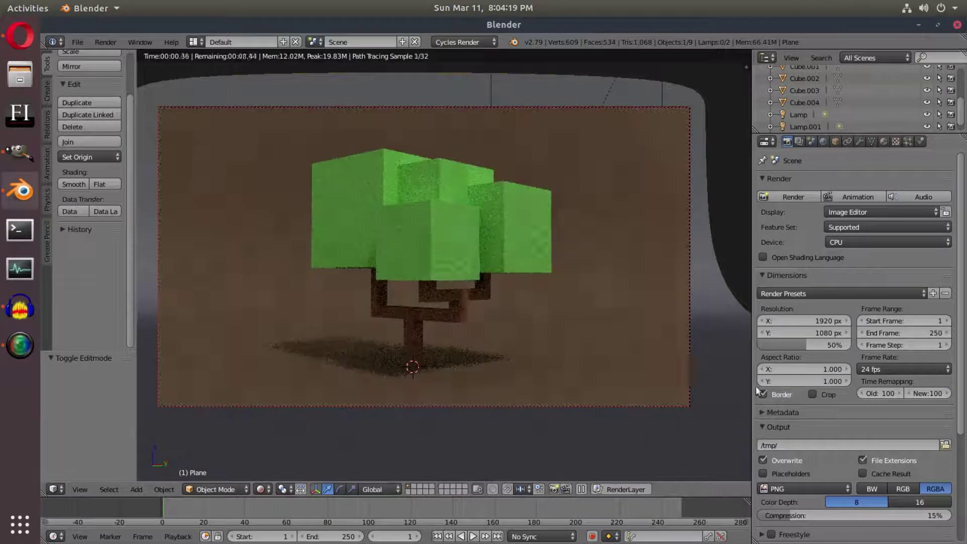
right_click(691, 169)
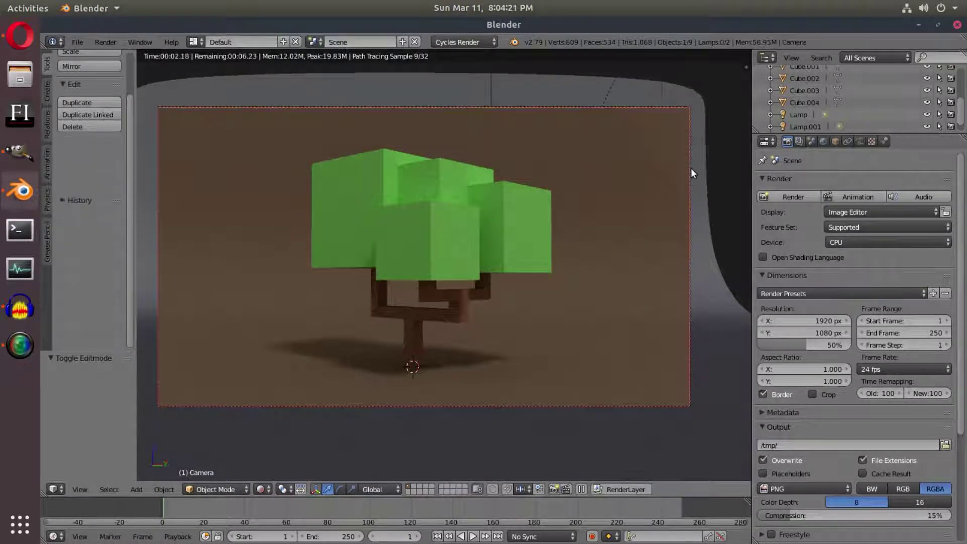
Step: Darken the brown diffuse colour of the tree trunk's material, Material.001
right_click(430, 322)
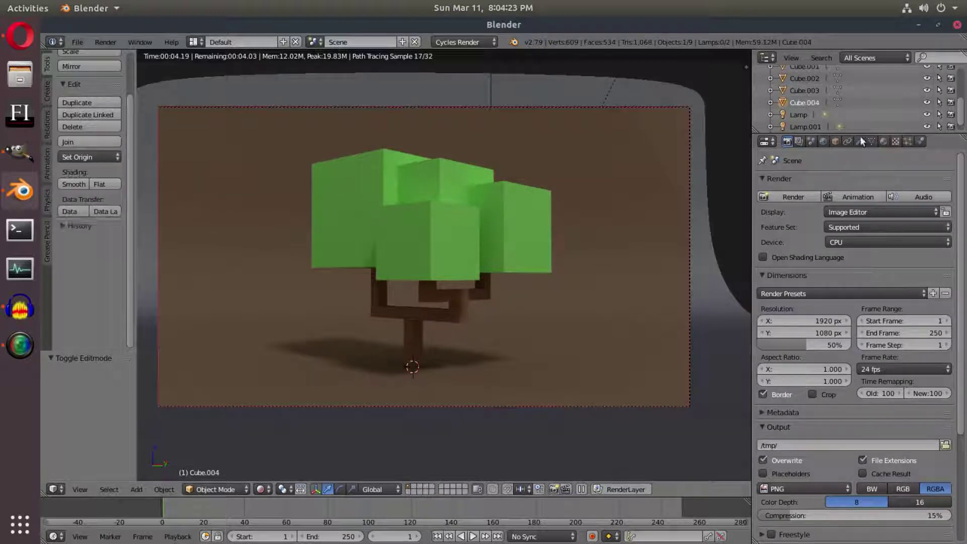
left_click(883, 141)
left_click(877, 307)
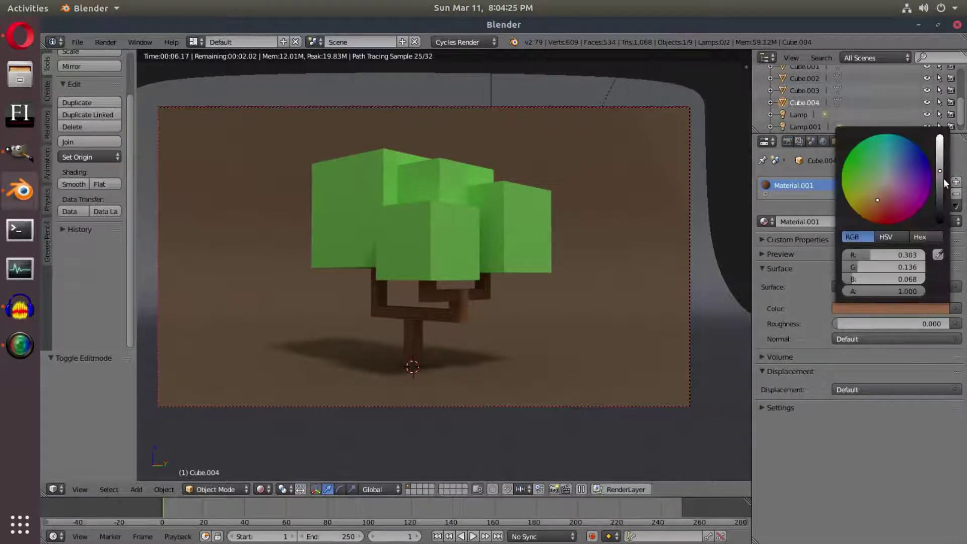
left_click(940, 180)
Step: Change the backdrop plane's diffuse colour in Material.002 to a brighter, more reddish brown
right_click(667, 334)
left_click(877, 308)
left_click(938, 169)
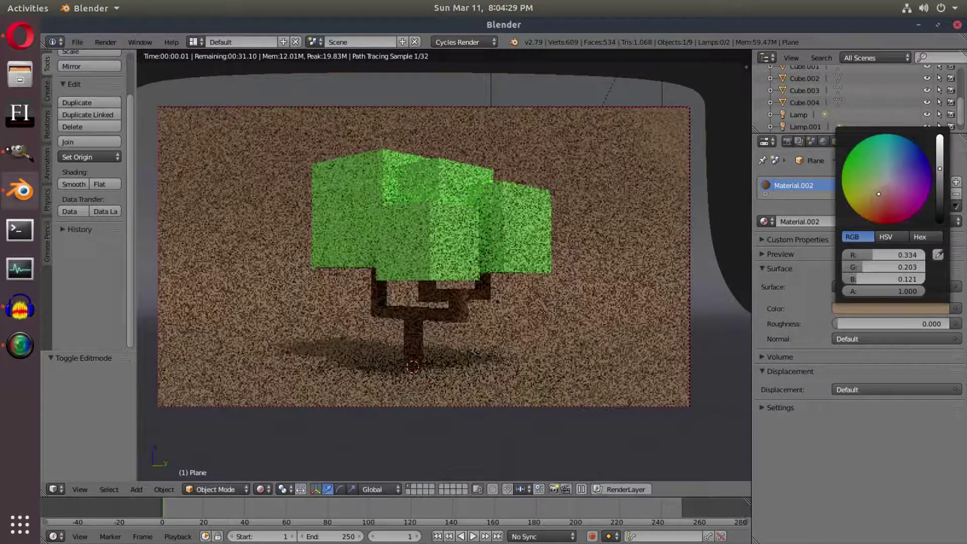
left_click_drag(885, 197, 878, 195)
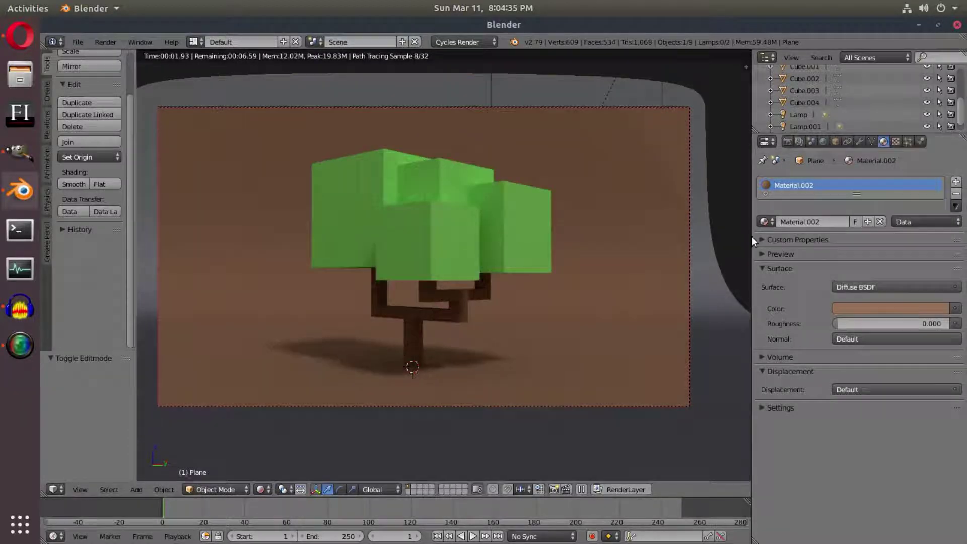
Step: Select the camera and open its lens and depth of field settings
right_click(686, 106)
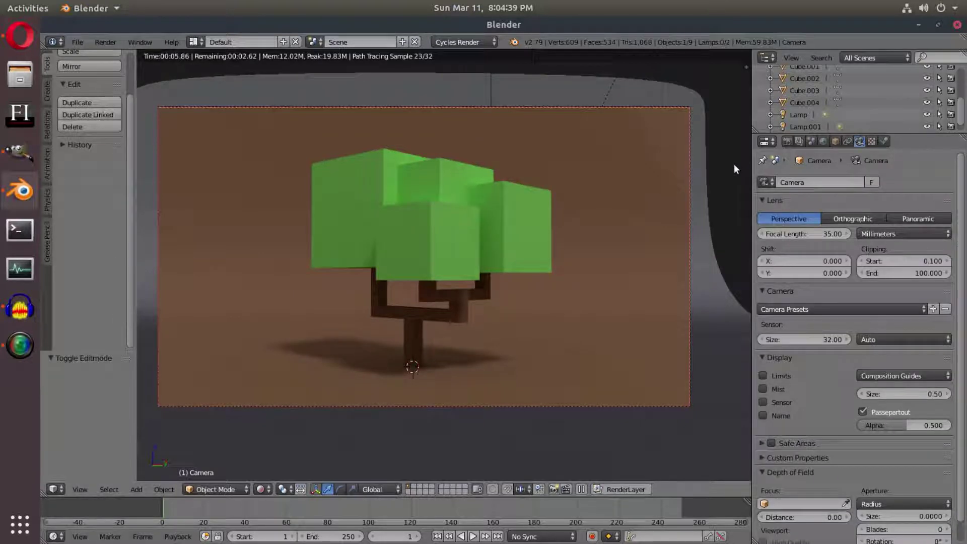